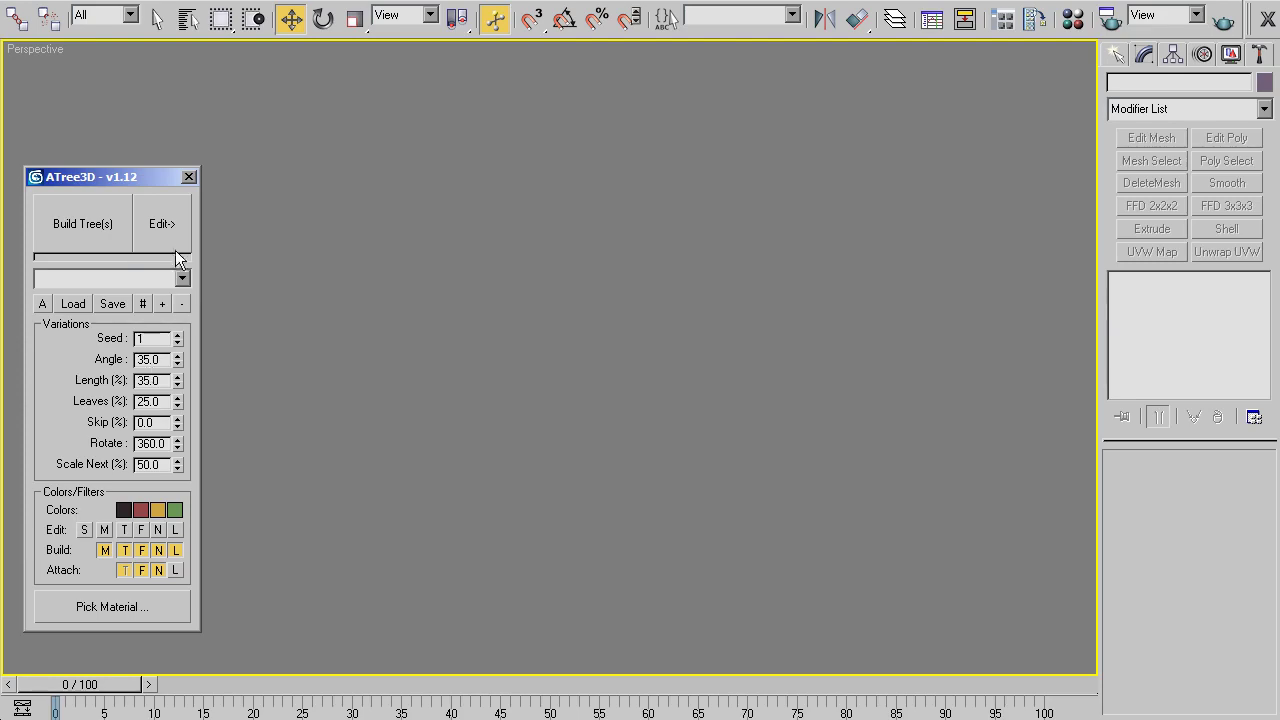
Place a new ATree3D tree in the viewport.
{"action": "left_click", "coordinate": [175, 248]}
{"action": "left_click", "coordinate": [593, 568]}
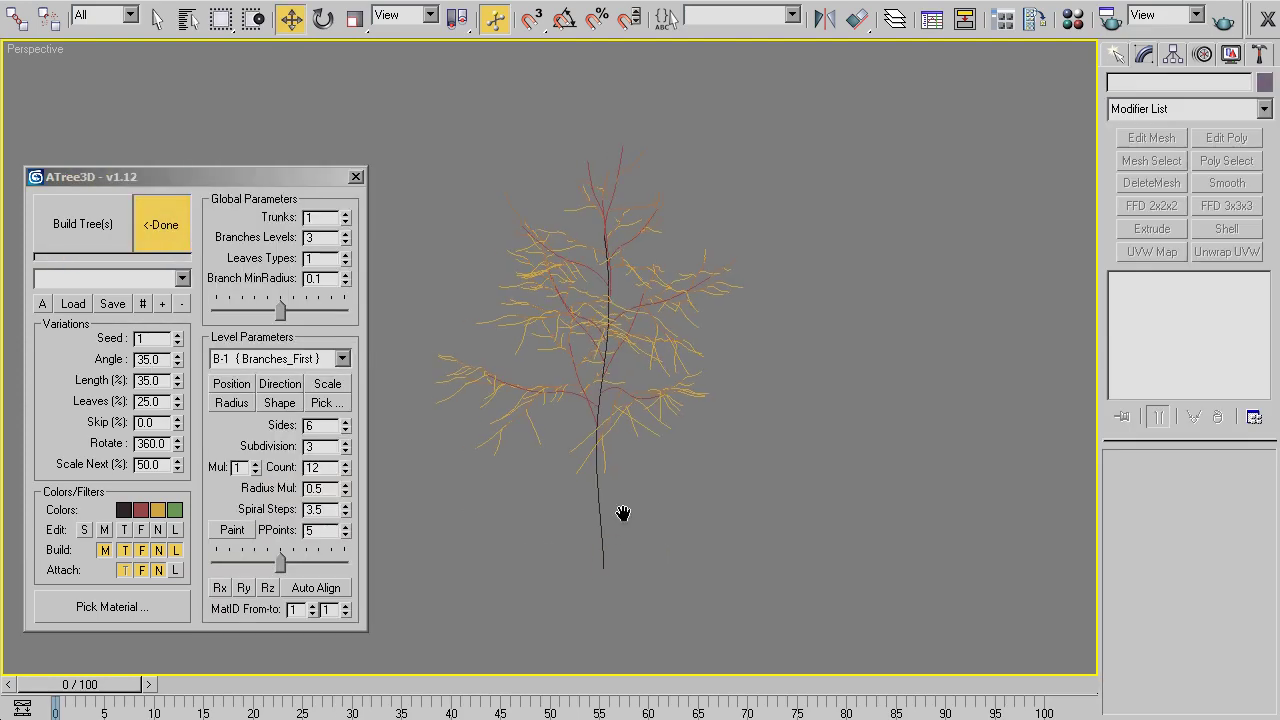
{"action": "middle_click_drag", "start_coordinate": [631, 500], "coordinate": [574, 305], "text": "alt"}
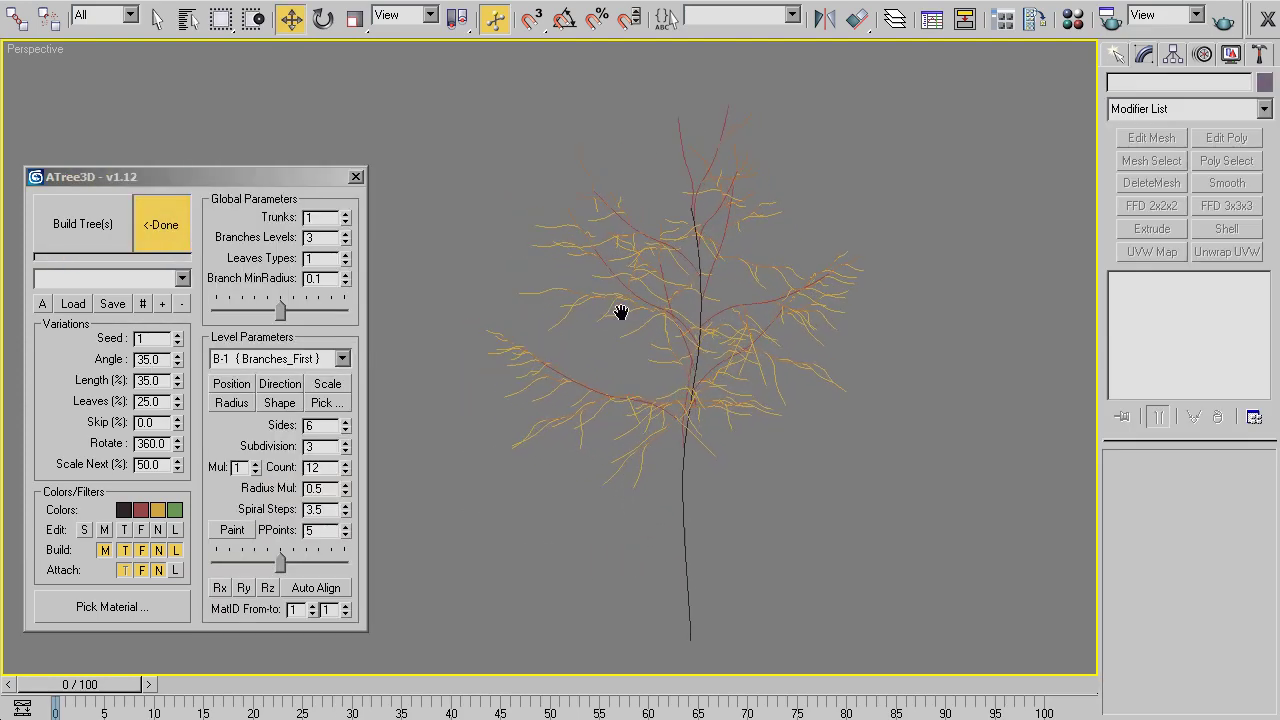
Select the T-1 Trunk level and repaint its trunk as a gentle curve.
{"action": "left_click", "coordinate": [278, 360]}
{"action": "left_click", "coordinate": [273, 370]}
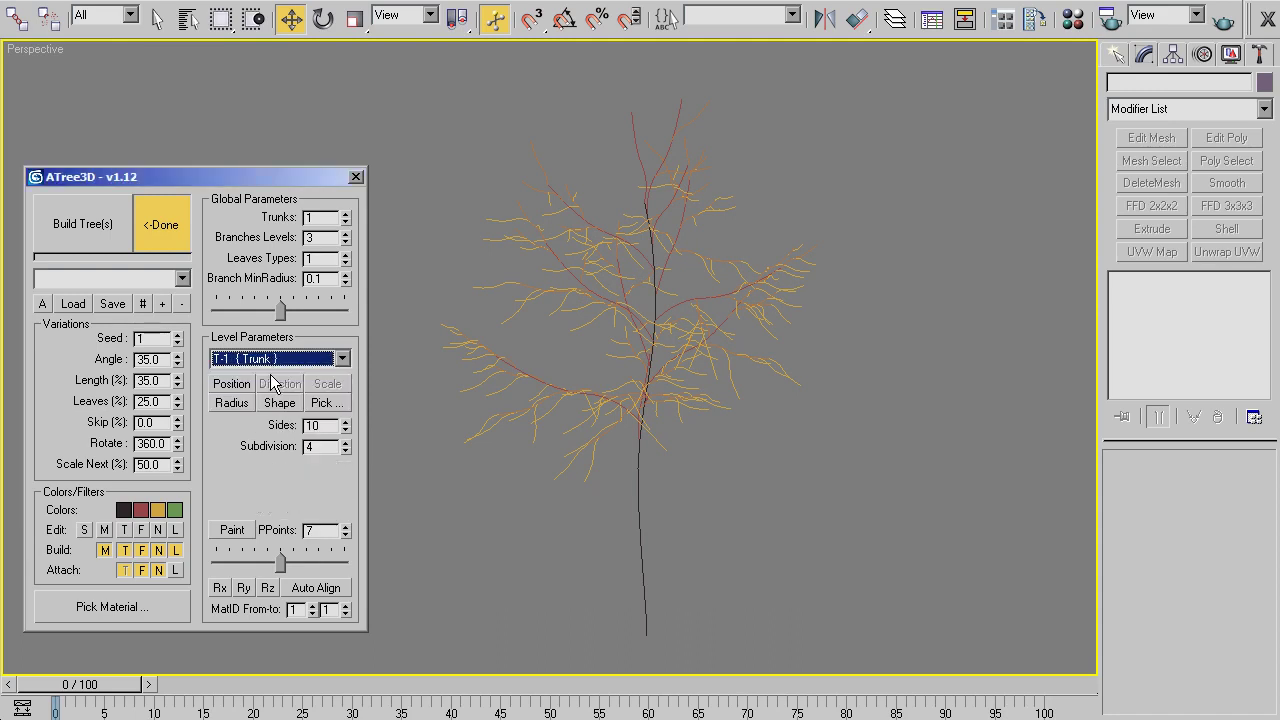
{"action": "left_click", "coordinate": [232, 530]}
{"action": "left_click_drag", "start_coordinate": [646, 638], "coordinate": [618, 540]}
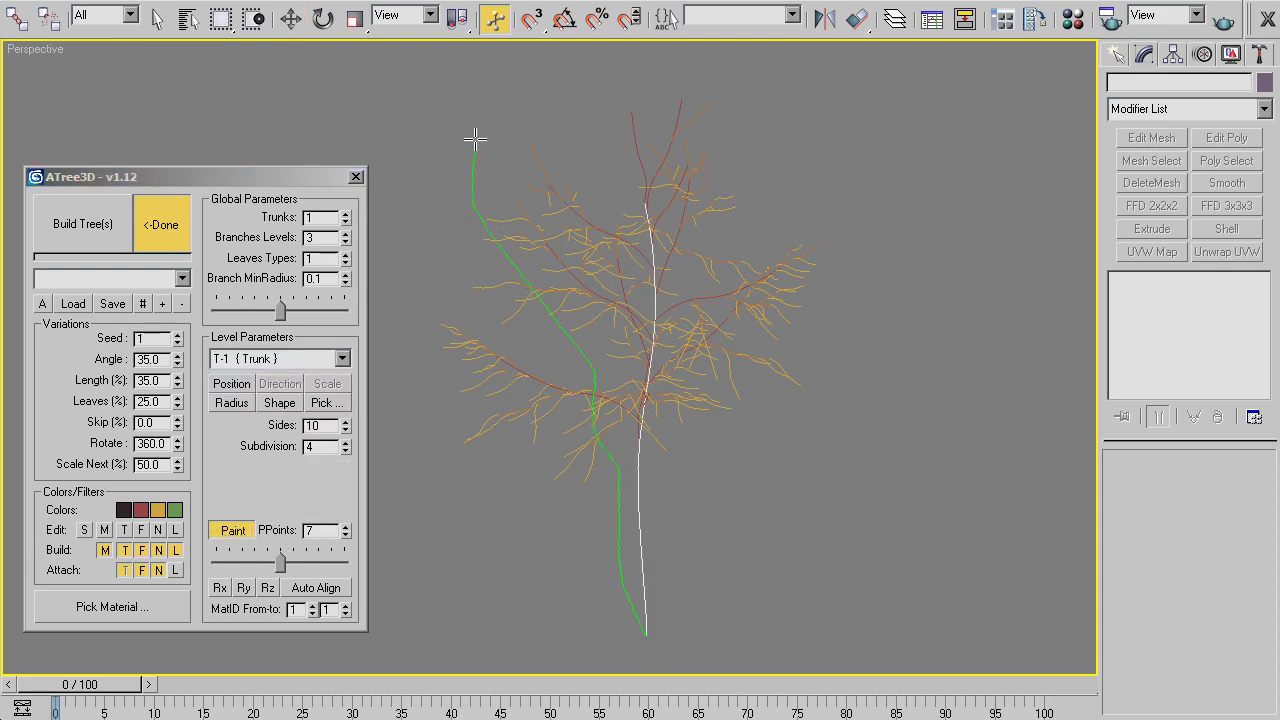
{"action": "left_click_drag", "start_coordinate": [475, 138], "coordinate": [475, 140]}
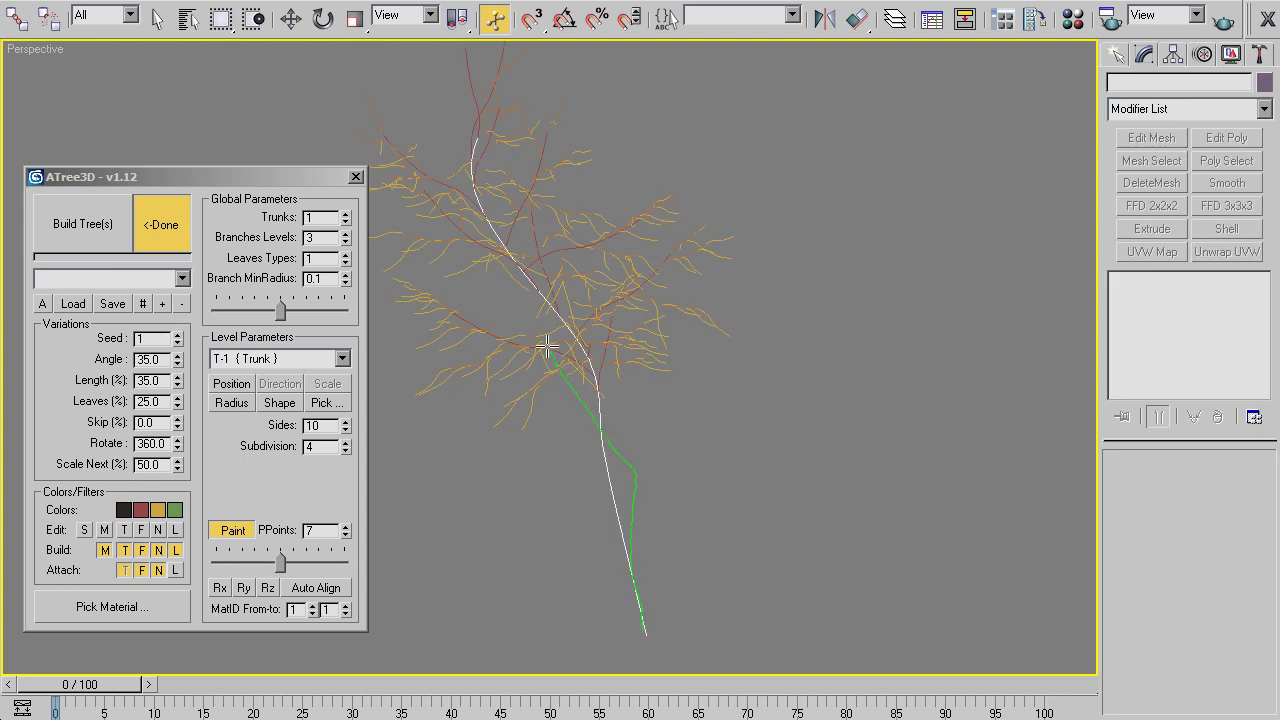
{"action": "left_click_drag", "start_coordinate": [518, 172], "coordinate": [520, 175]}
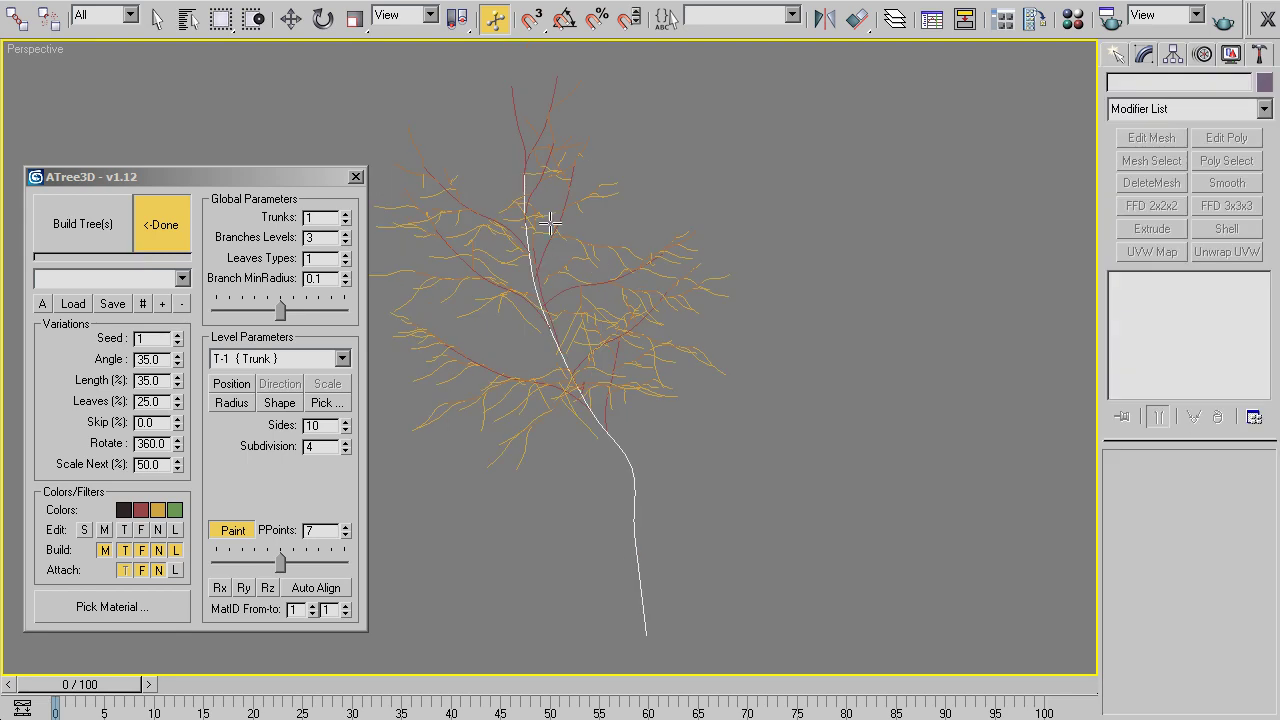
{"action": "right_click", "coordinate": [543, 537]}
Set Trunks to 2, then zero T-2's X offset and raise its Z offset to 138.2.
{"action": "left_click", "coordinate": [344, 215]}
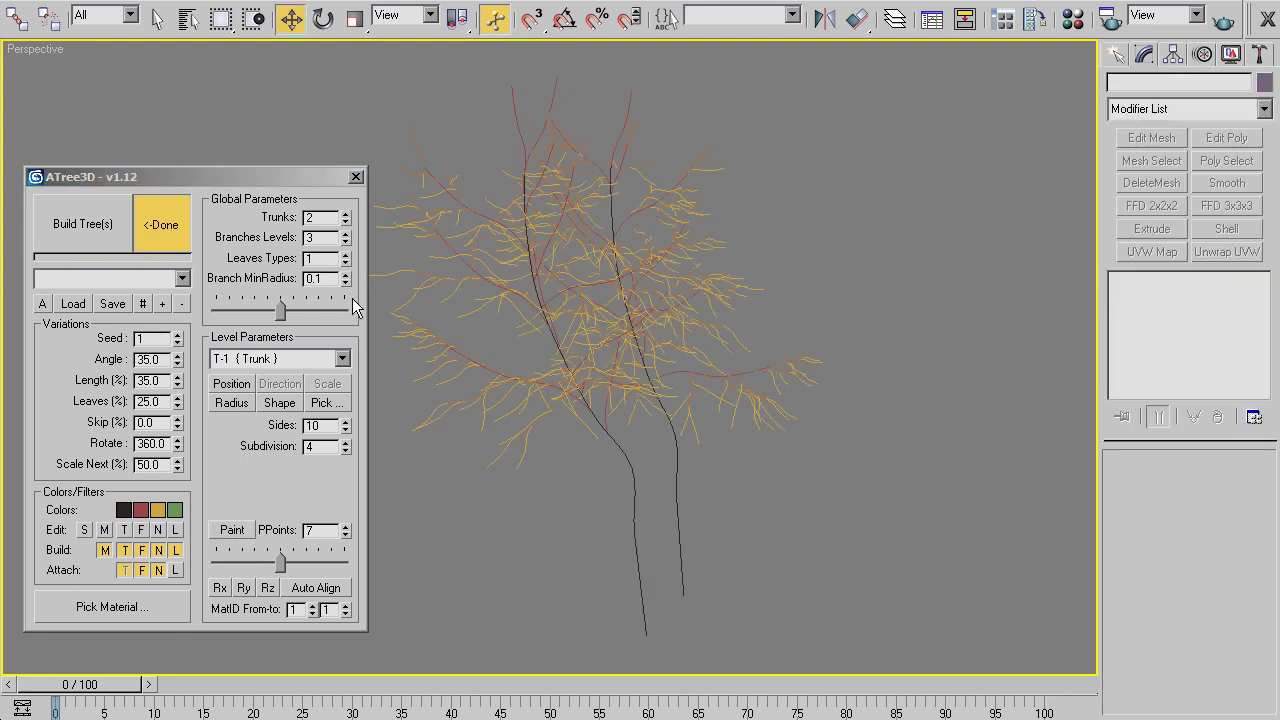
{"action": "left_click", "coordinate": [290, 360]}
{"action": "left_click", "coordinate": [284, 387]}
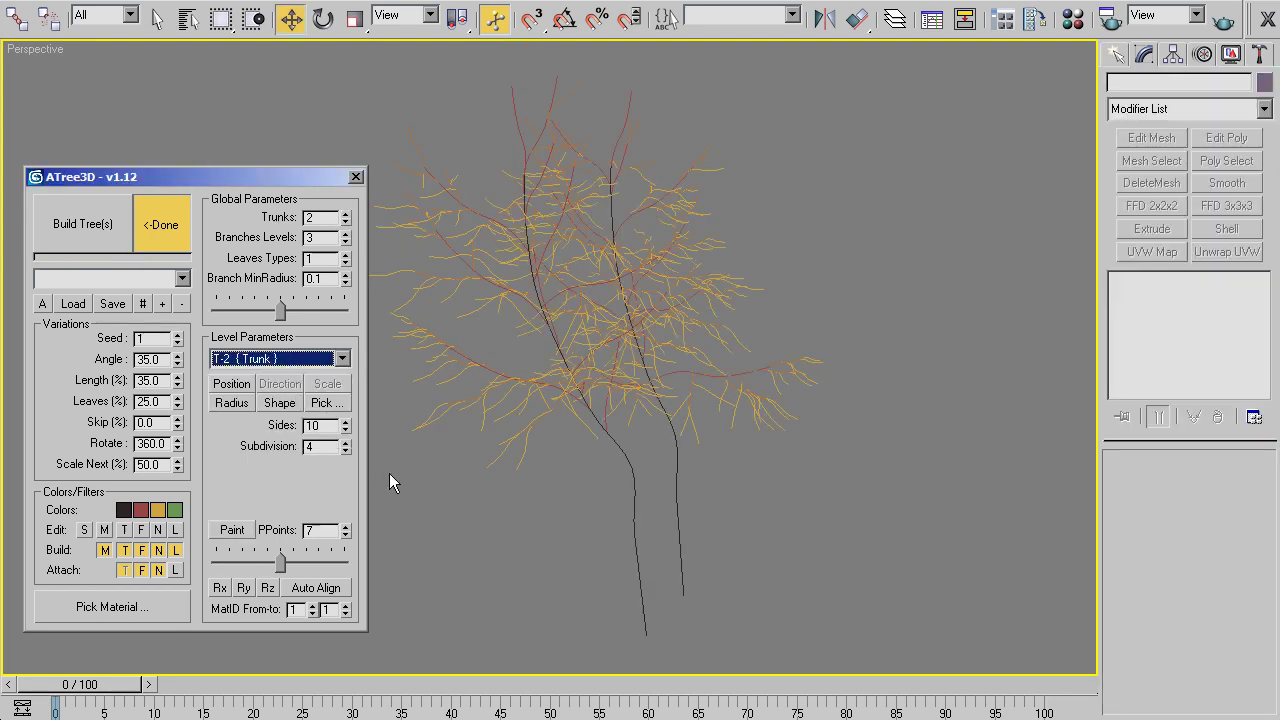
{"action": "left_click", "coordinate": [231, 384]}
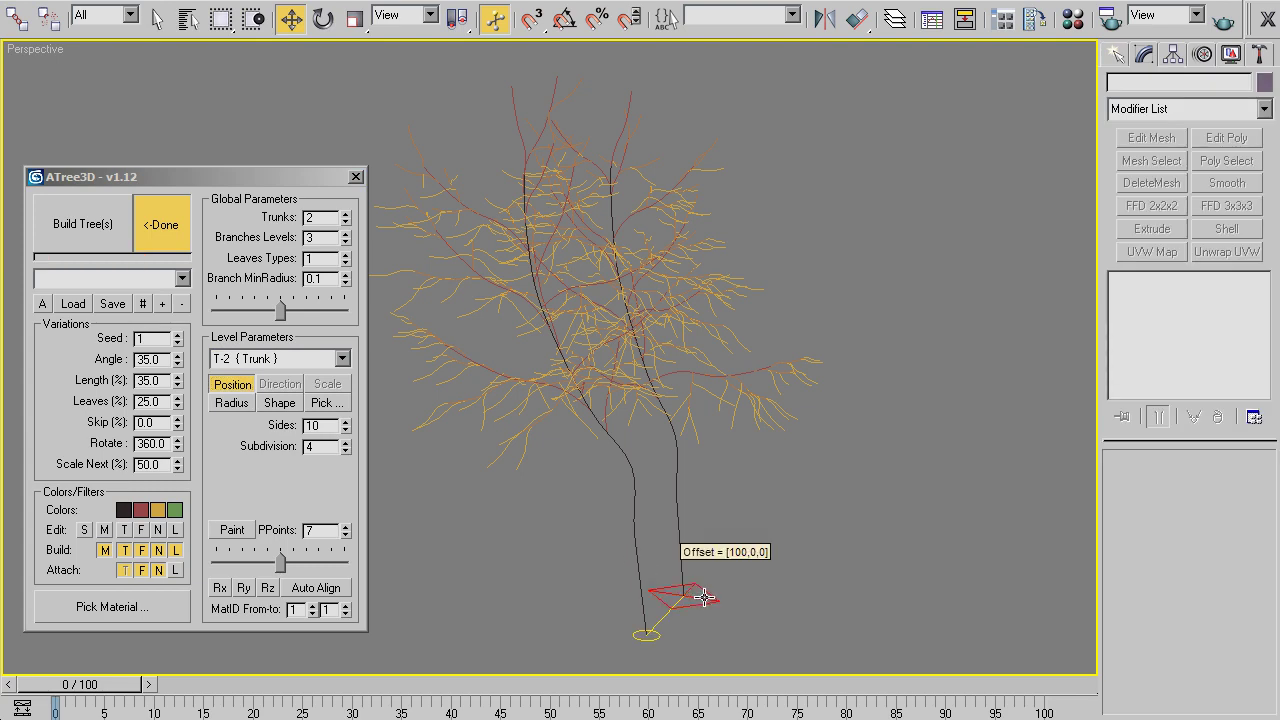
{"action": "left_click", "coordinate": [705, 597]}
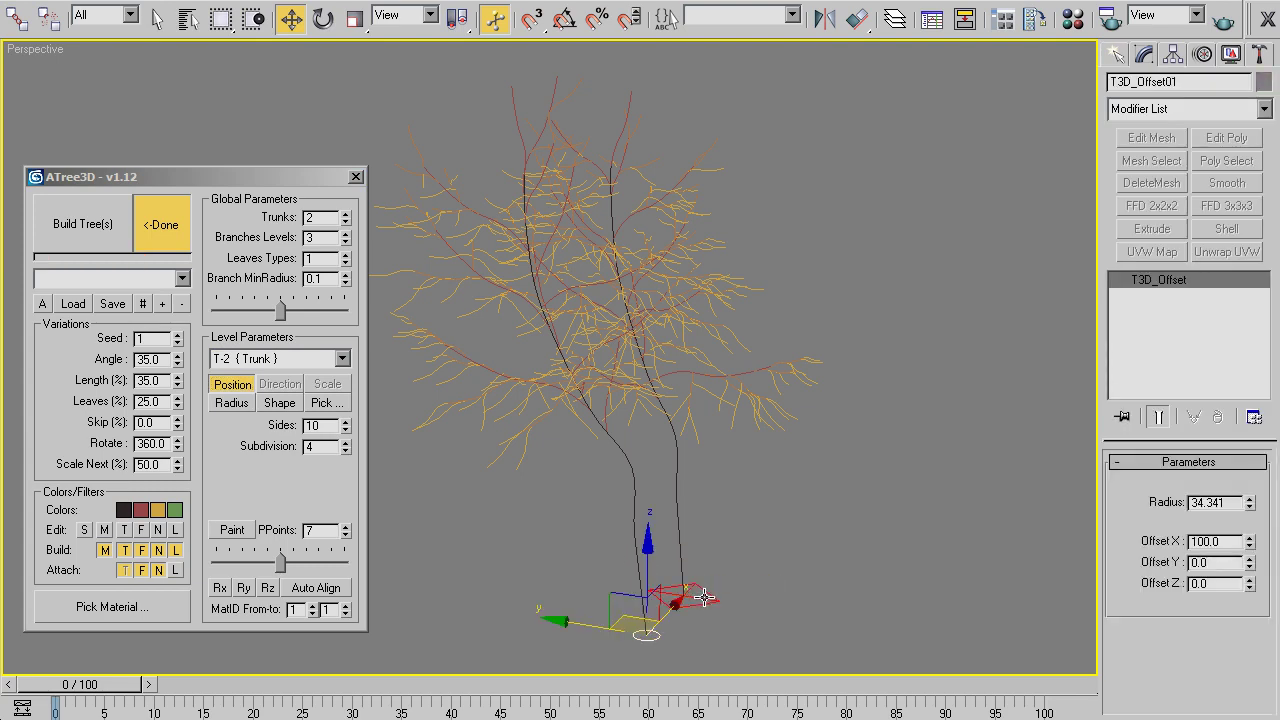
{"action": "right_click", "coordinate": [1249, 544]}
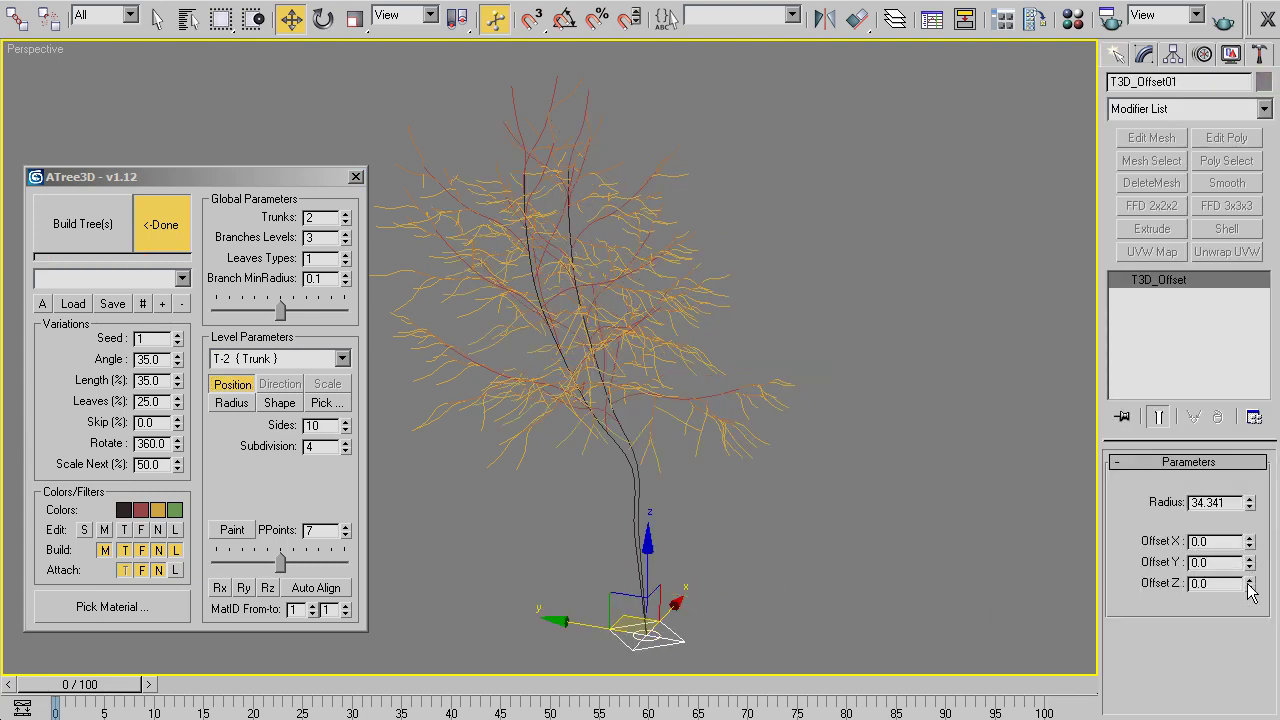
{"action": "mouse_move", "coordinate": [1250, 587]}
{"action": "left_mouse_down"}
{"action": "mouse_move", "coordinate": [1143, 236]}
{"action": "mouse_move", "coordinate": [1147, 253]}
{"action": "left_mouse_up"}
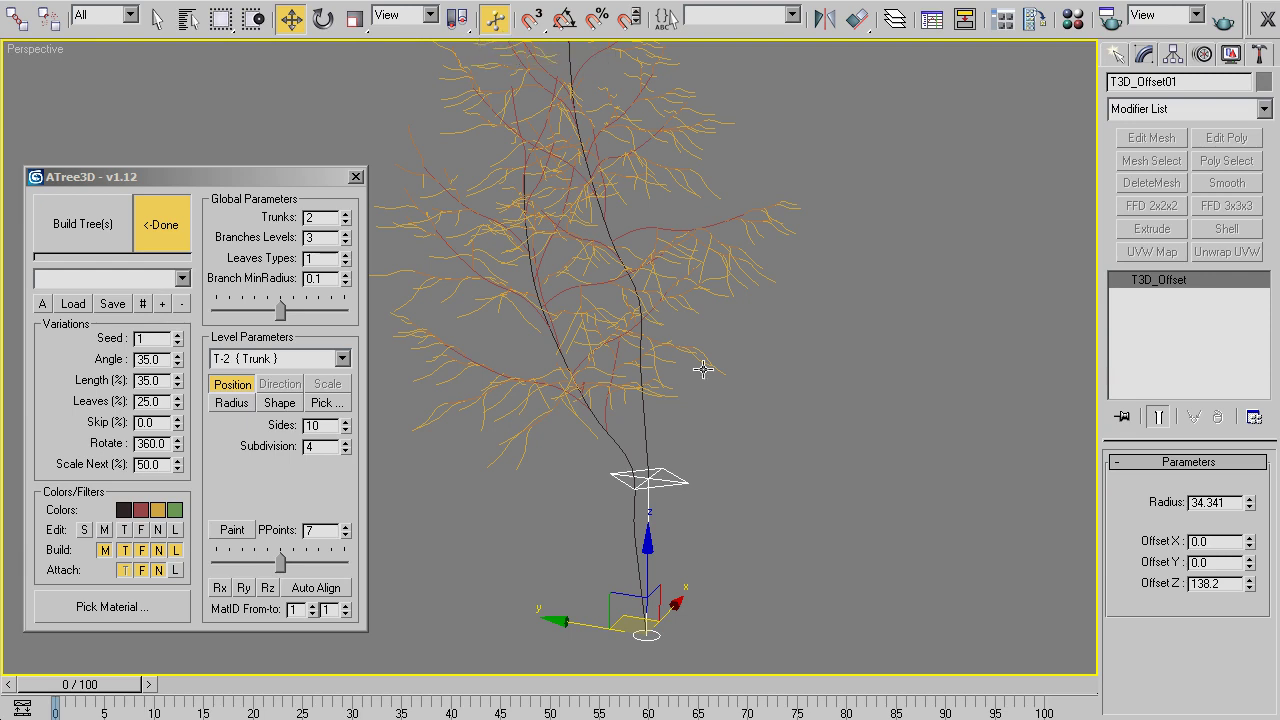
Move the second trunk's base sideways onto the main trunk.
{"action": "left_click_drag", "start_coordinate": [675, 482], "coordinate": [638, 483]}
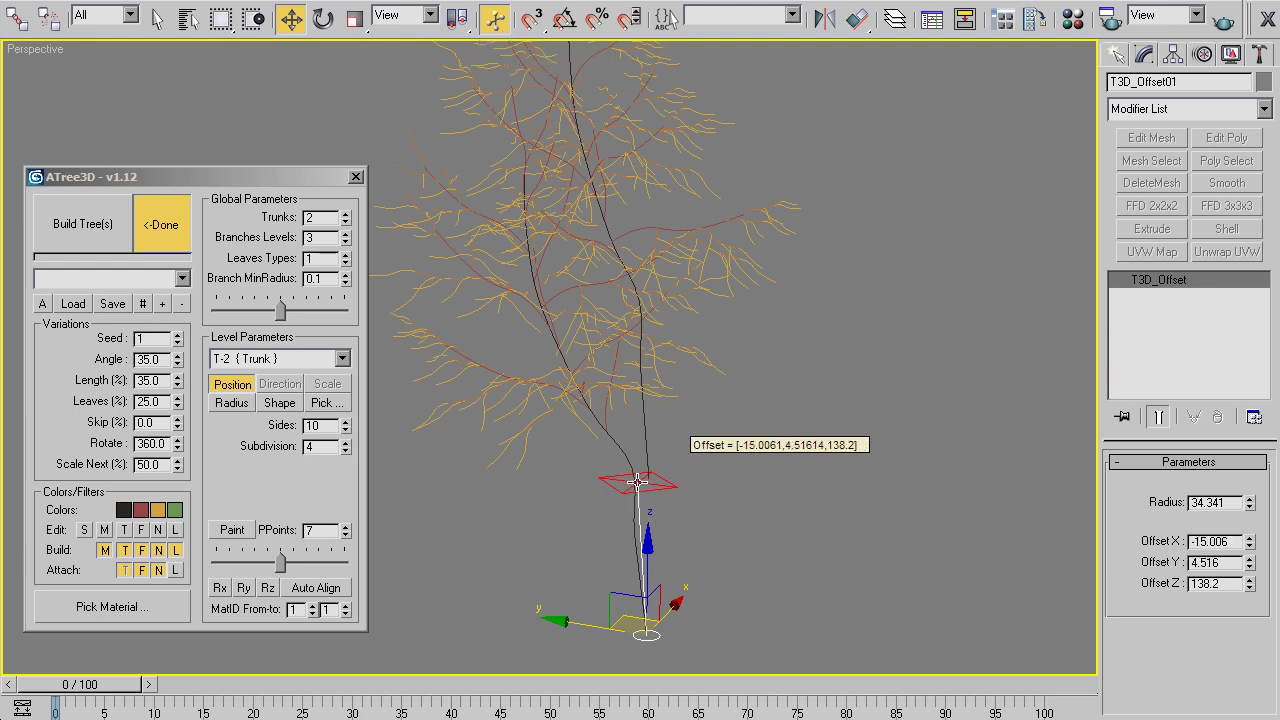
{"action": "middle_click_drag", "start_coordinate": [730, 482], "coordinate": [668, 508], "text": "alt"}
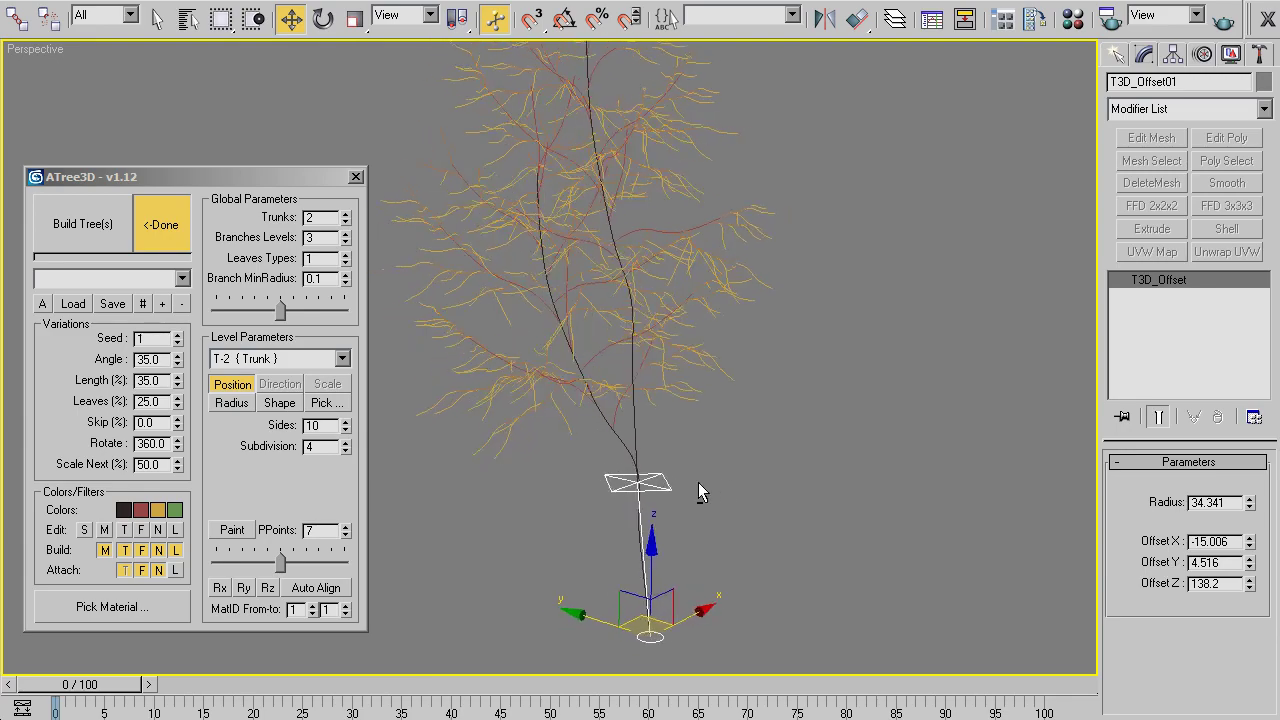
{"action": "left_click_drag", "start_coordinate": [668, 508], "coordinate": [662, 503]}
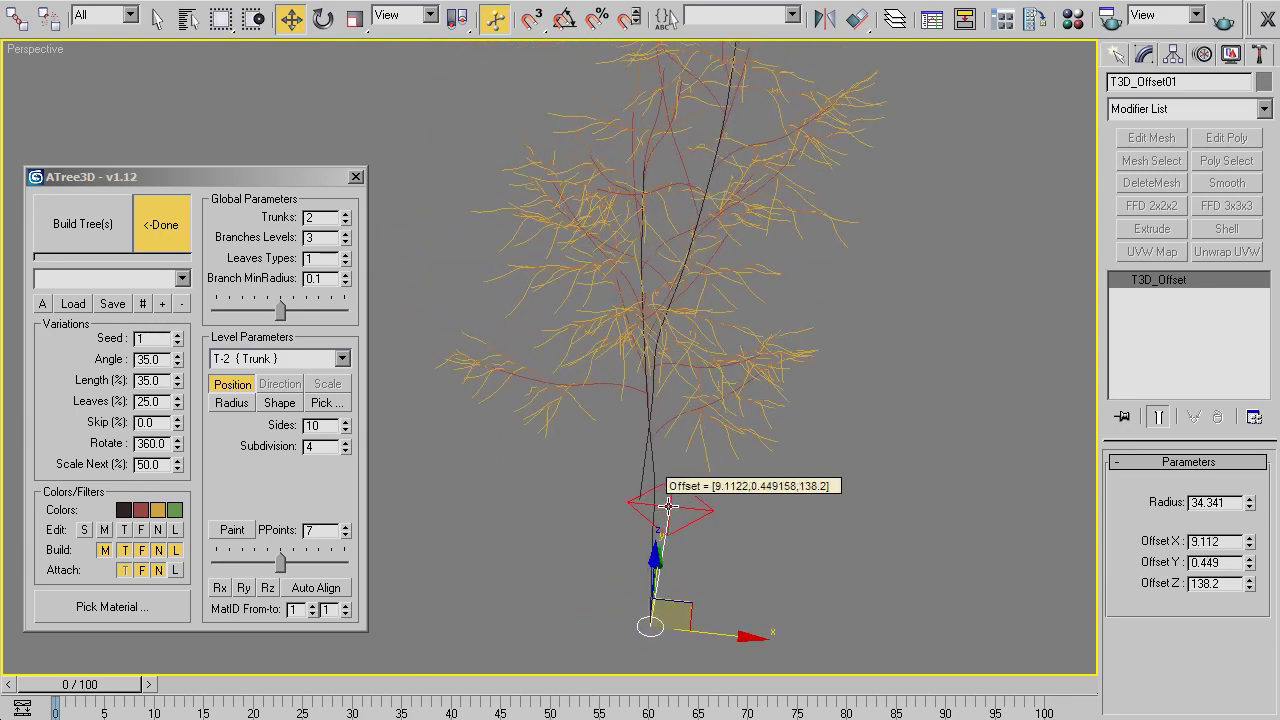
{"action": "middle_click_drag", "start_coordinate": [715, 520], "coordinate": [683, 504], "text": "alt"}
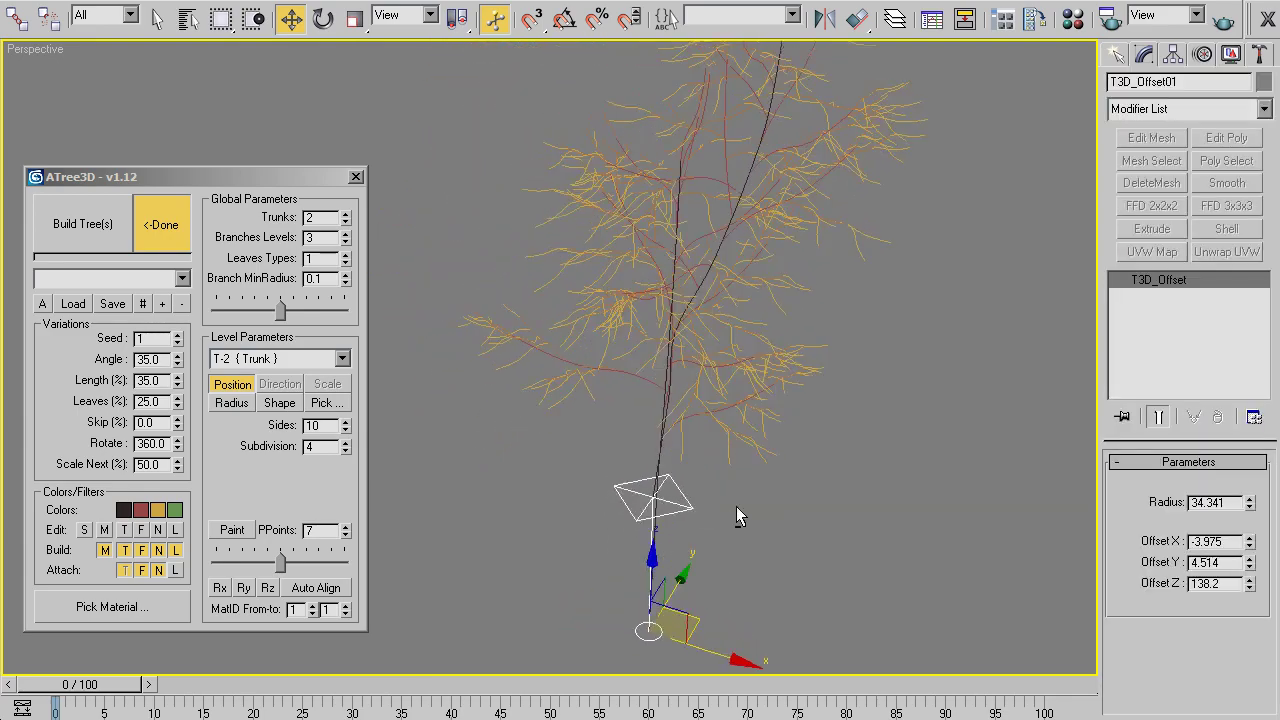
{"action": "left_click_drag", "start_coordinate": [683, 504], "coordinate": [660, 483]}
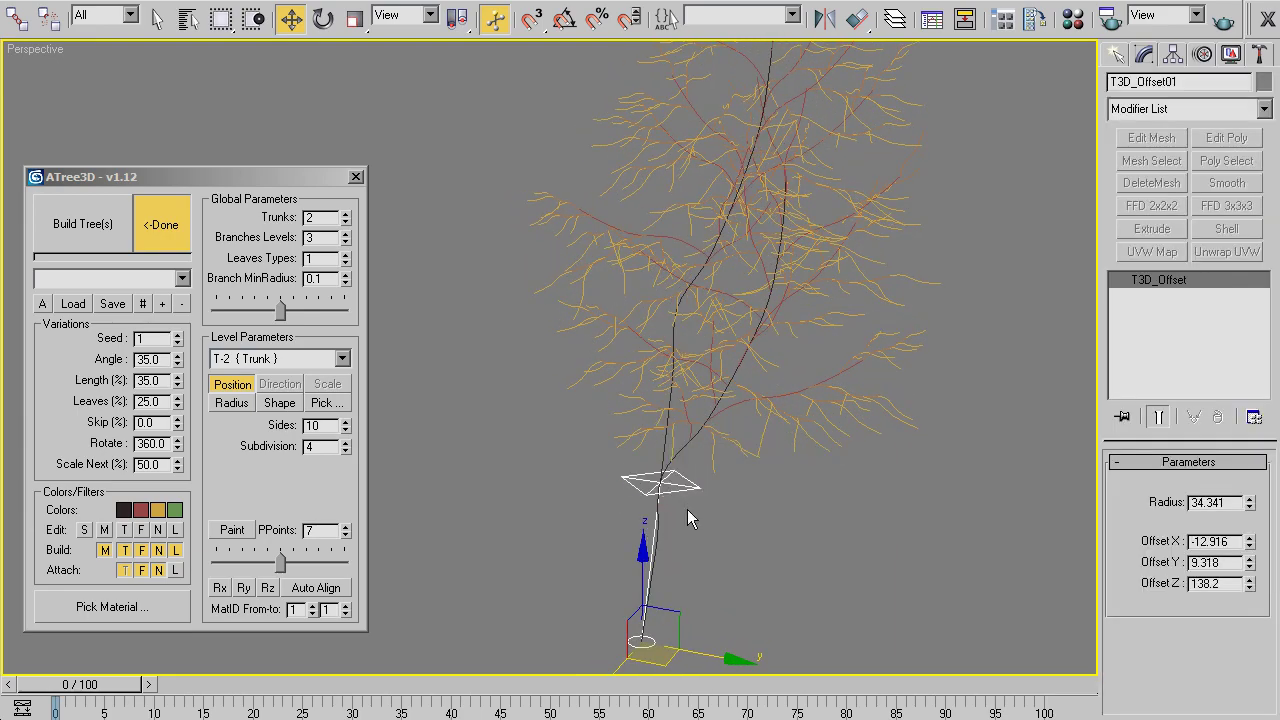
{"action": "mouse_move", "coordinate": [687, 509]}
{"action": "middle_mouse_down", "text": "alt"}
{"action": "mouse_move", "coordinate": [855, 585]}
{"action": "mouse_move", "coordinate": [1010, 543]}
{"action": "middle_mouse_up", "text": "alt"}
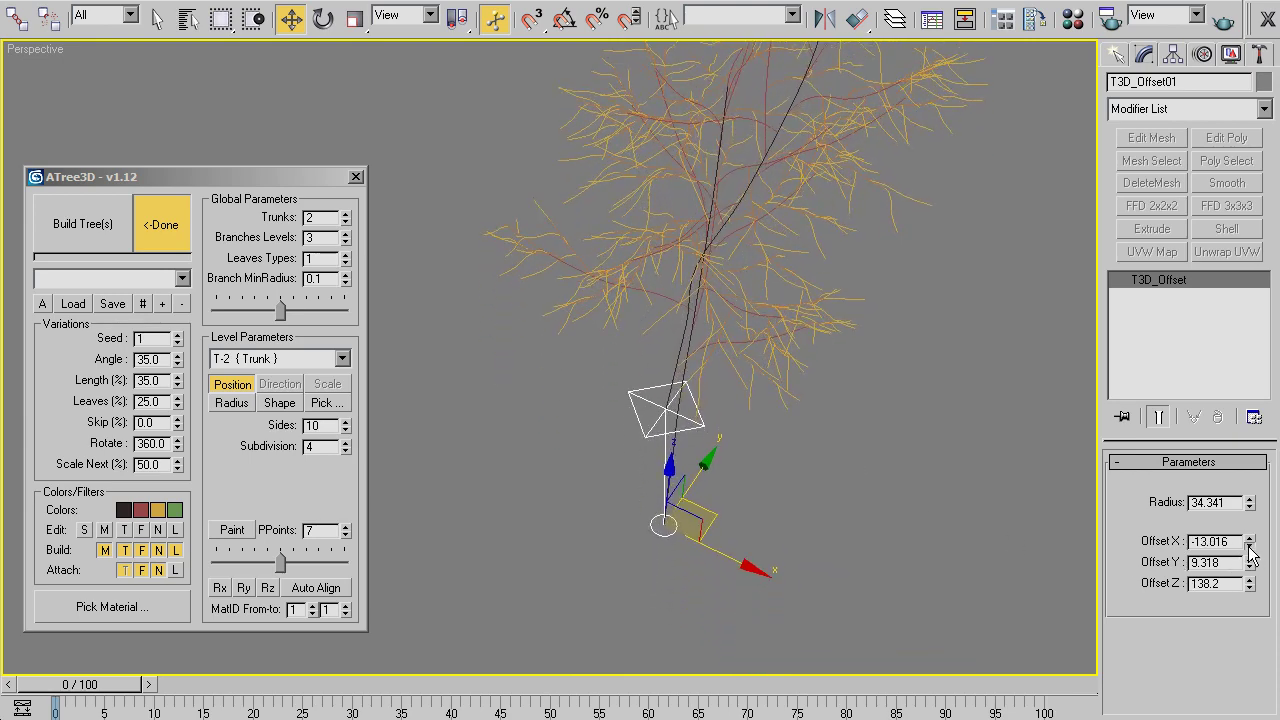
Fine-tune the second trunk's offsets to X -3.016 and Y 11.618.
{"action": "left_click_drag", "start_coordinate": [1249, 546], "coordinate": [1244, 518]}
{"action": "middle_click_drag", "start_coordinate": [1001, 496], "coordinate": [746, 429], "text": "alt"}
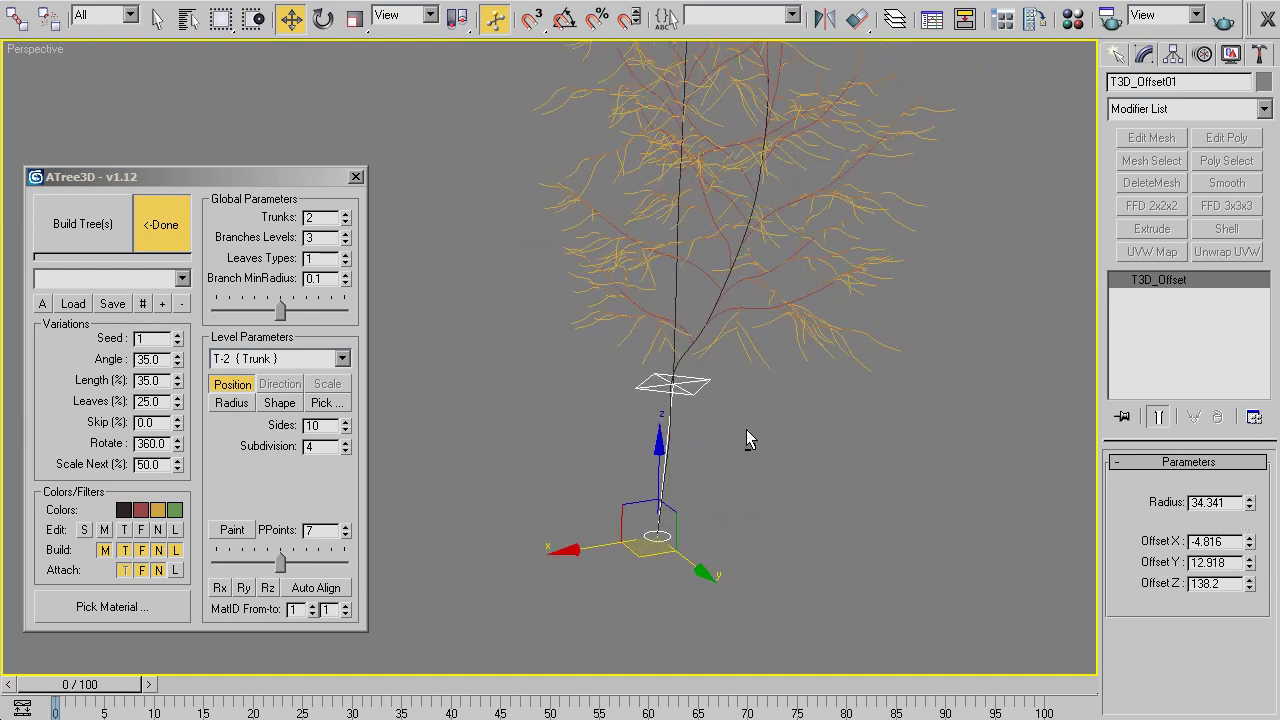
{"action": "scroll", "coordinate": [737, 431], "scroll_direction": "up", "scroll_amount": 3}
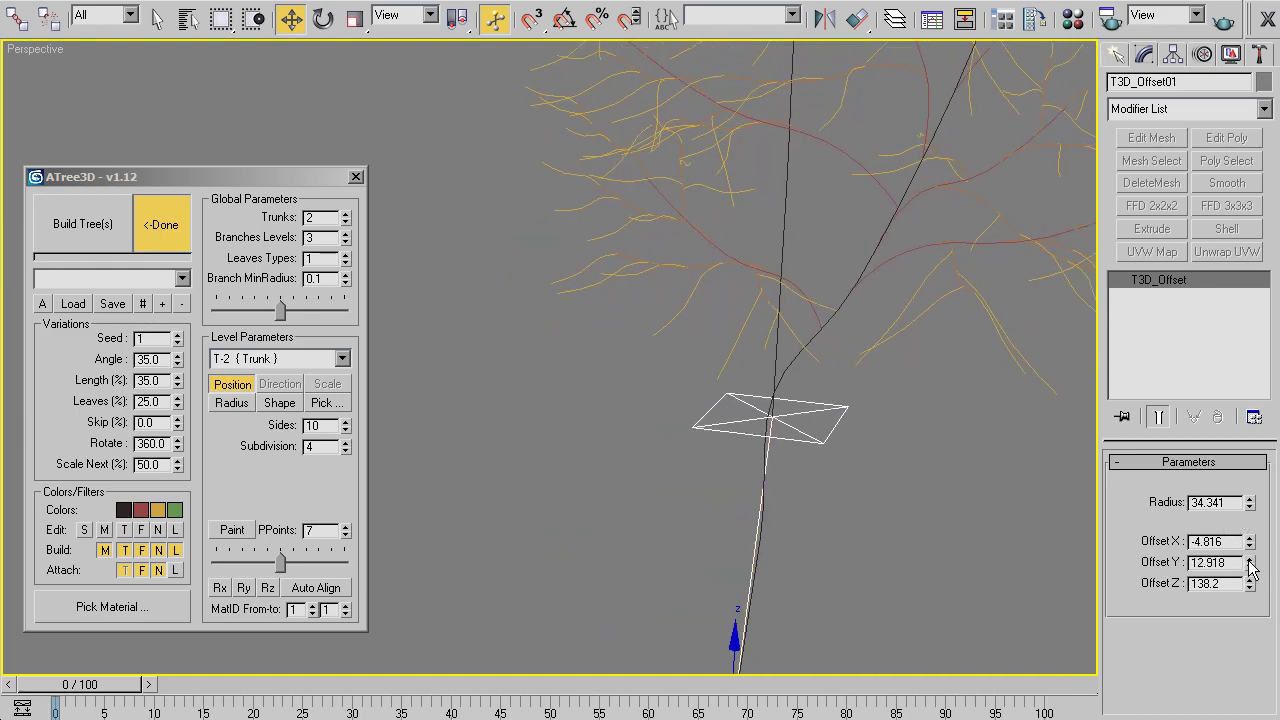
{"action": "left_click_drag", "start_coordinate": [1249, 562], "coordinate": [1249, 580]}
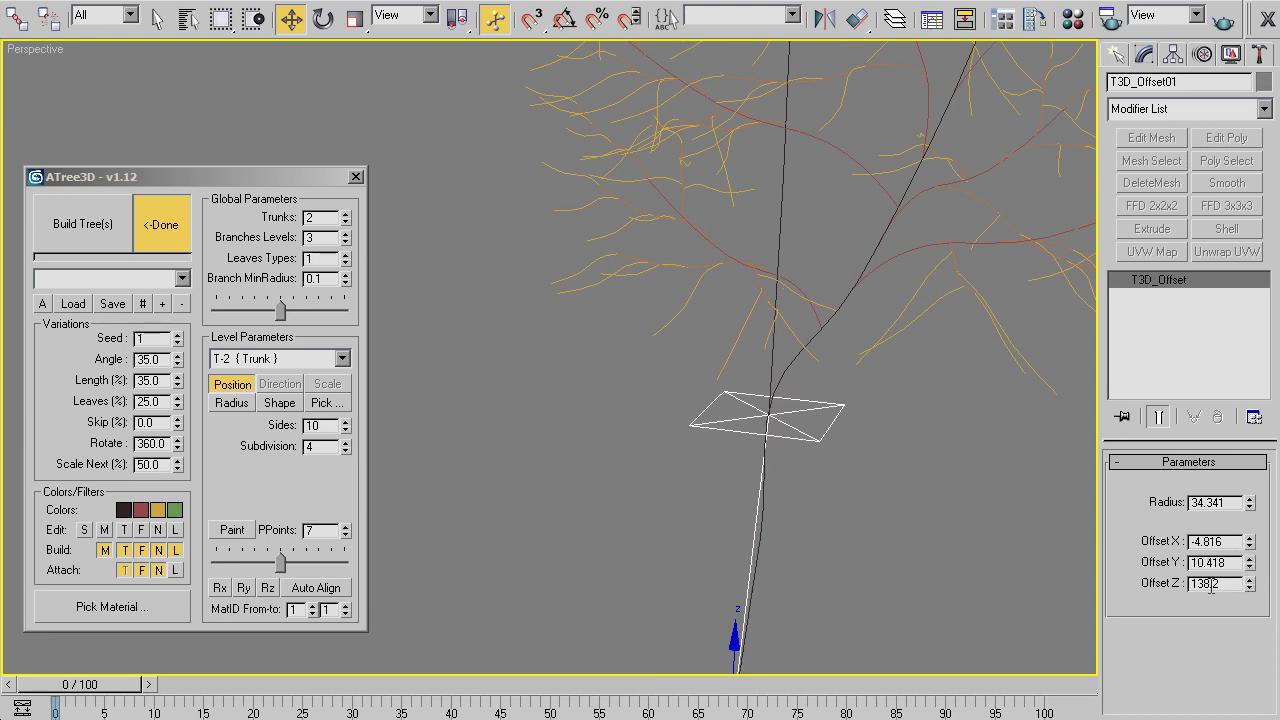
{"action": "mouse_move", "coordinate": [1015, 521]}
{"action": "middle_mouse_down", "text": "alt"}
{"action": "mouse_move", "coordinate": [935, 485]}
{"action": "mouse_move", "coordinate": [1237, 540]}
{"action": "middle_mouse_up", "text": "alt"}
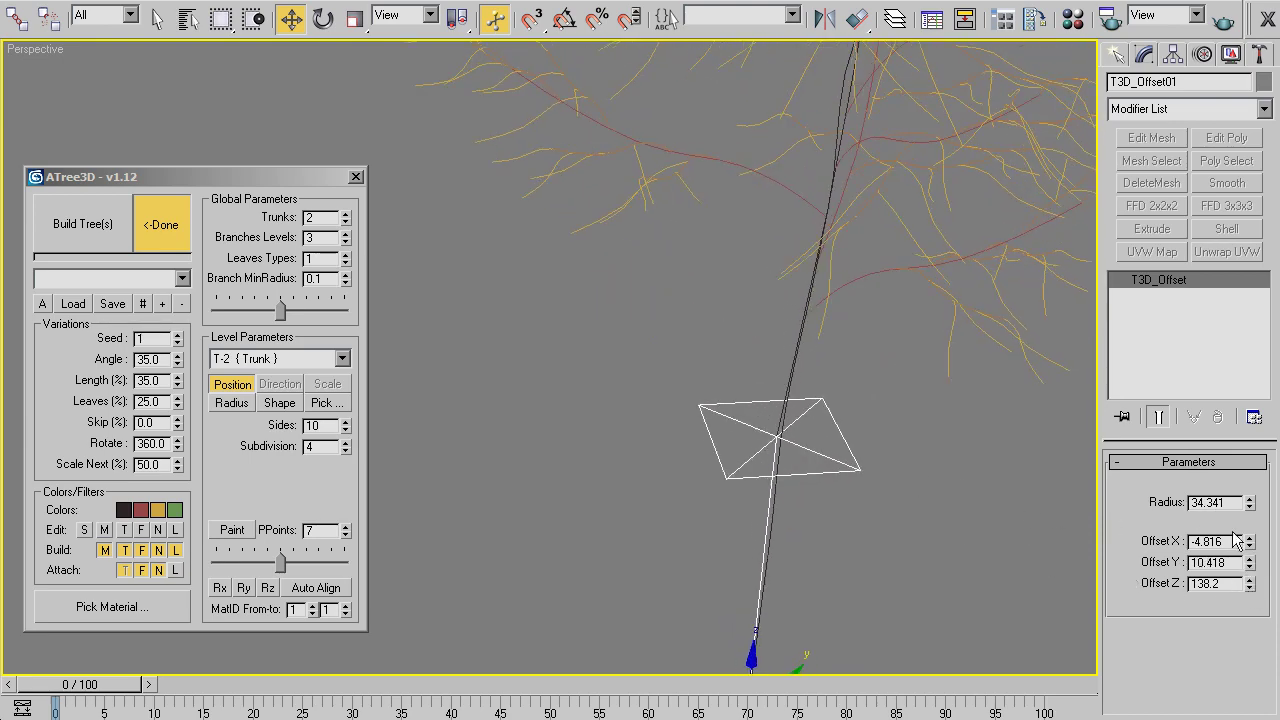
{"action": "left_click_drag", "start_coordinate": [1249, 548], "coordinate": [1249, 530]}
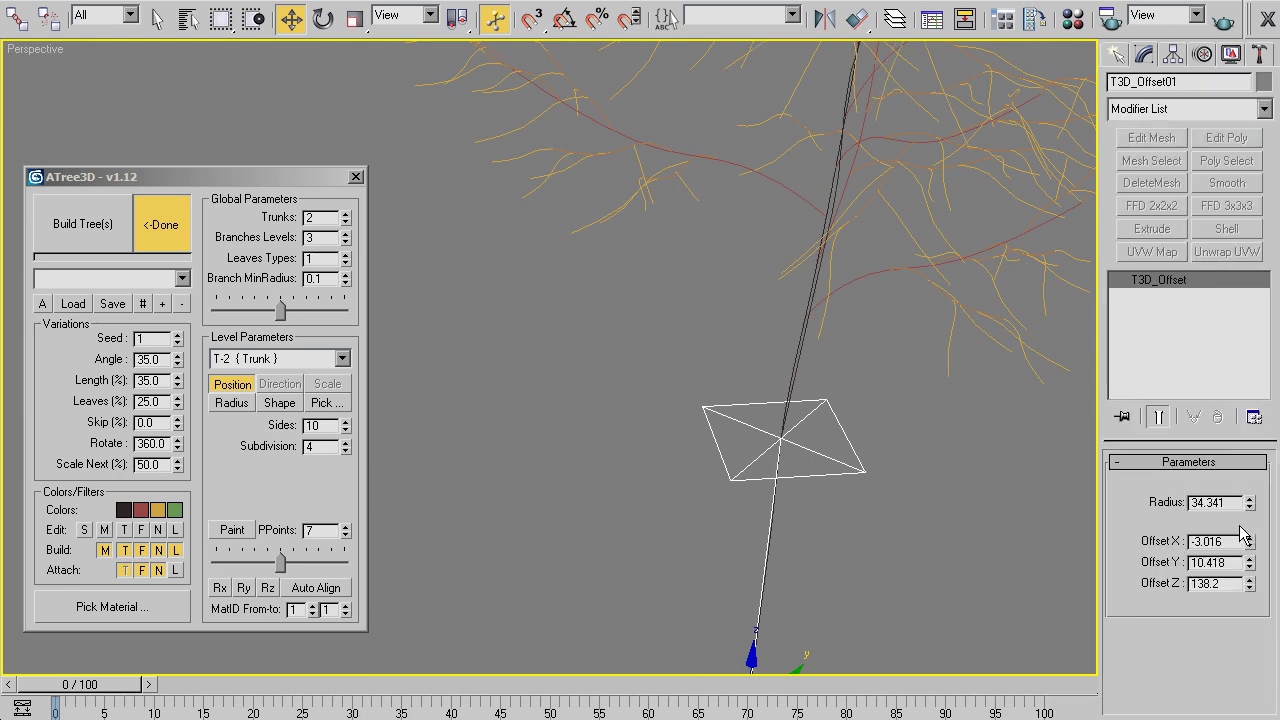
{"action": "mouse_move", "coordinate": [1240, 530]}
{"action": "middle_mouse_down", "text": "alt"}
{"action": "mouse_move", "coordinate": [735, 422]}
{"action": "mouse_move", "coordinate": [786, 459]}
{"action": "mouse_move", "coordinate": [1115, 526]}
{"action": "middle_mouse_up", "text": "alt"}
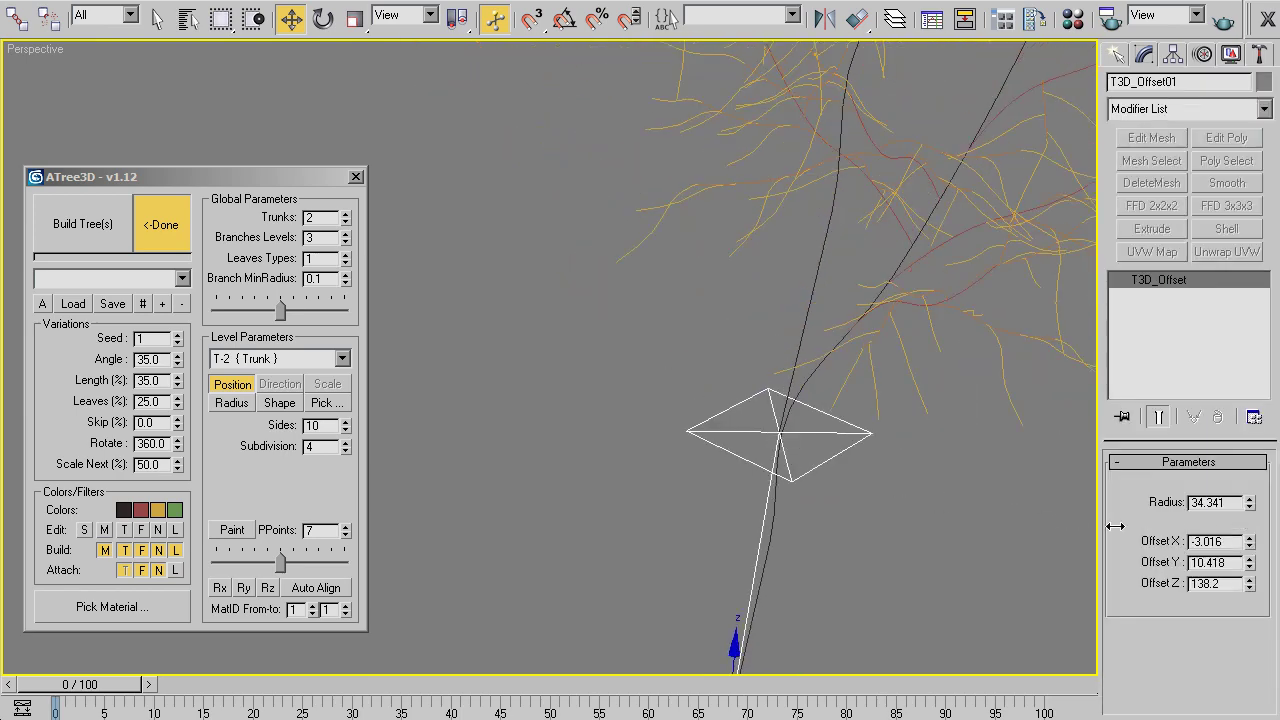
{"action": "left_click_drag", "start_coordinate": [1251, 572], "coordinate": [1235, 554]}
{"action": "mouse_move", "coordinate": [1000, 500]}
{"action": "middle_mouse_down", "text": "alt"}
{"action": "mouse_move", "coordinate": [853, 443]}
{"action": "mouse_move", "coordinate": [870, 501]}
{"action": "mouse_move", "coordinate": [937, 540]}
{"action": "mouse_move", "coordinate": [963, 529]}
{"action": "mouse_move", "coordinate": [1042, 538]}
{"action": "mouse_move", "coordinate": [991, 520]}
{"action": "middle_mouse_up", "text": "alt"}
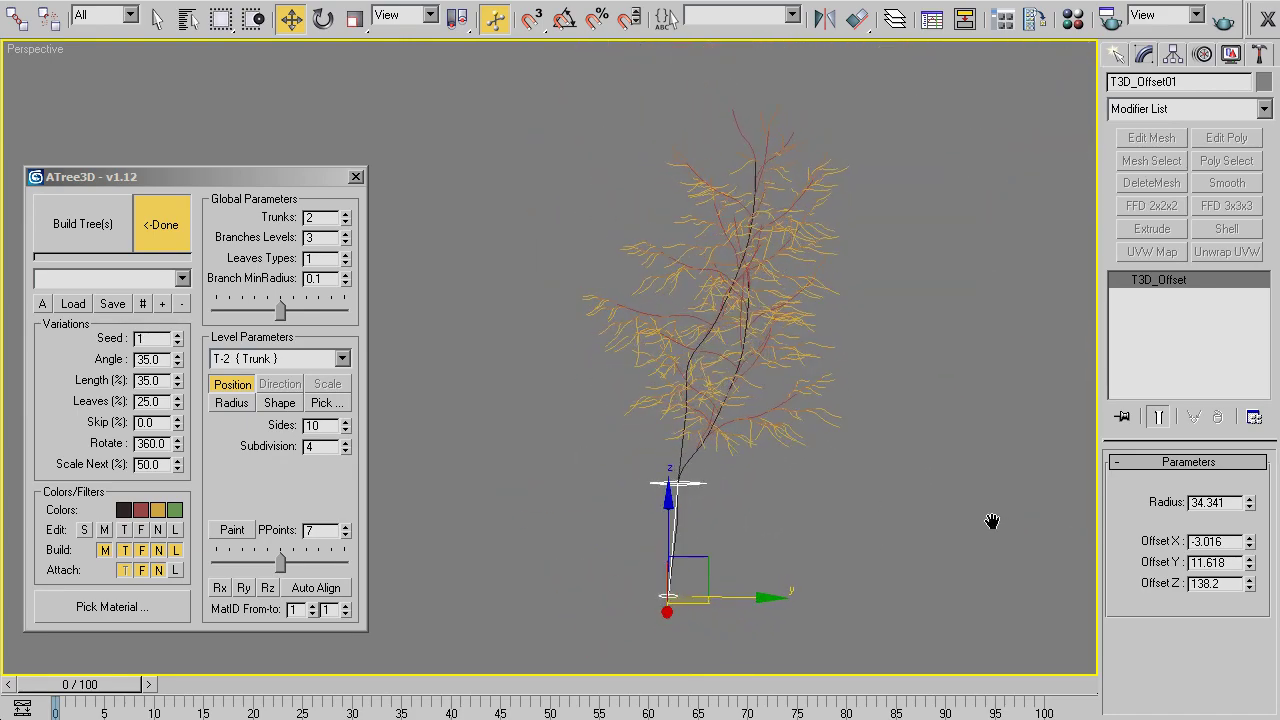
Paint a new curving path for T-2 so it forks away from the main trunk.
{"action": "left_click", "coordinate": [232, 388]}
{"action": "left_click", "coordinate": [233, 530]}
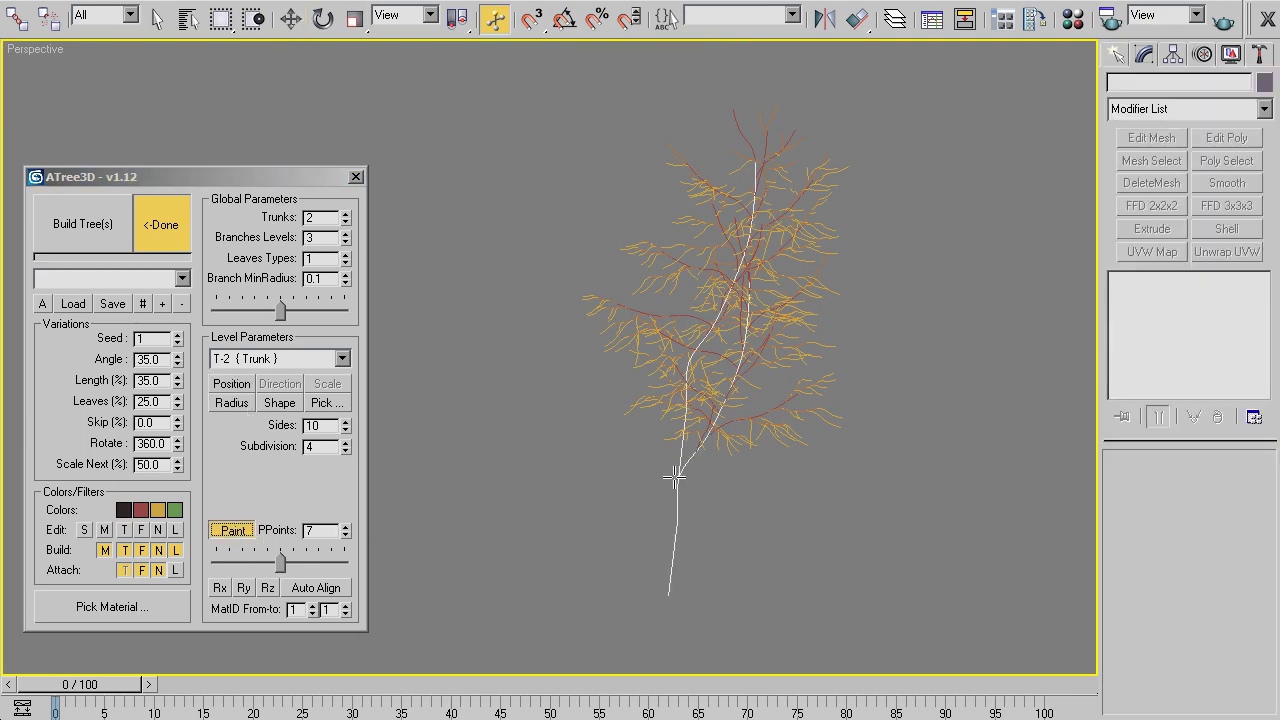
{"action": "left_click_drag", "start_coordinate": [569, 245], "coordinate": [568, 230]}
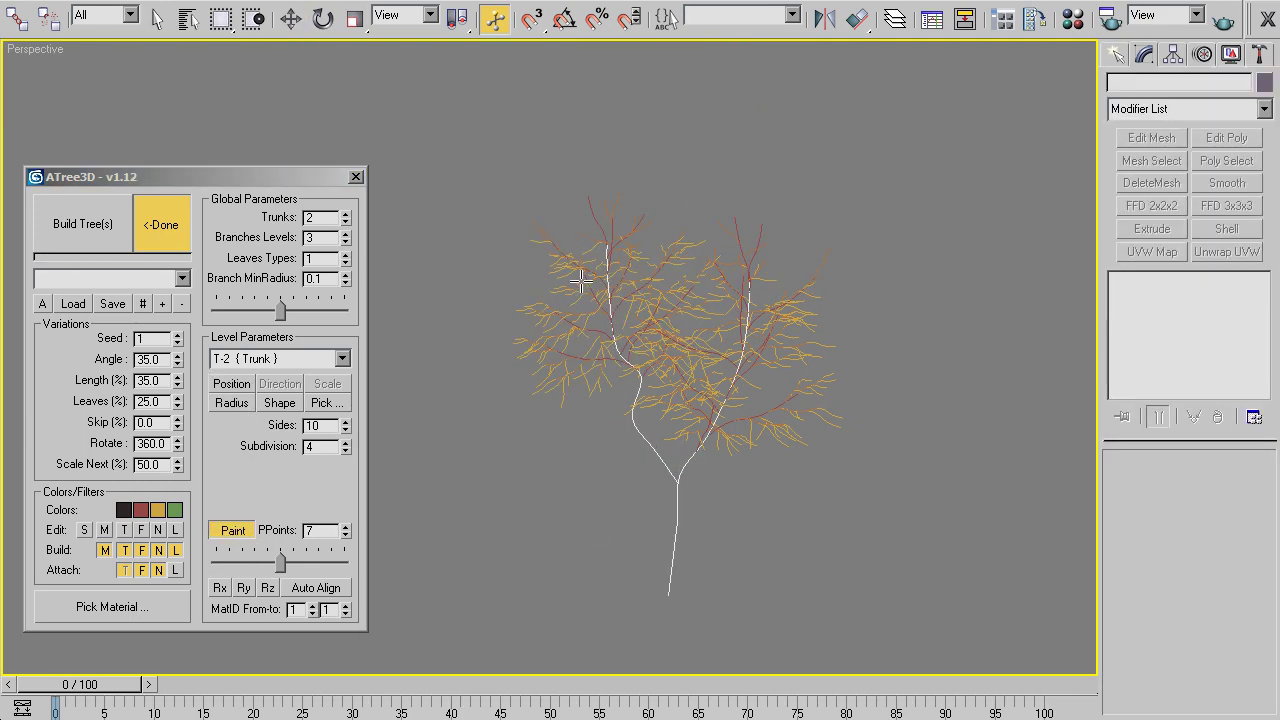
{"action": "mouse_move", "coordinate": [581, 283]}
{"action": "middle_mouse_down", "text": "alt"}
{"action": "mouse_move", "coordinate": [622, 328]}
{"action": "mouse_move", "coordinate": [663, 425]}
{"action": "middle_mouse_up", "text": "alt"}
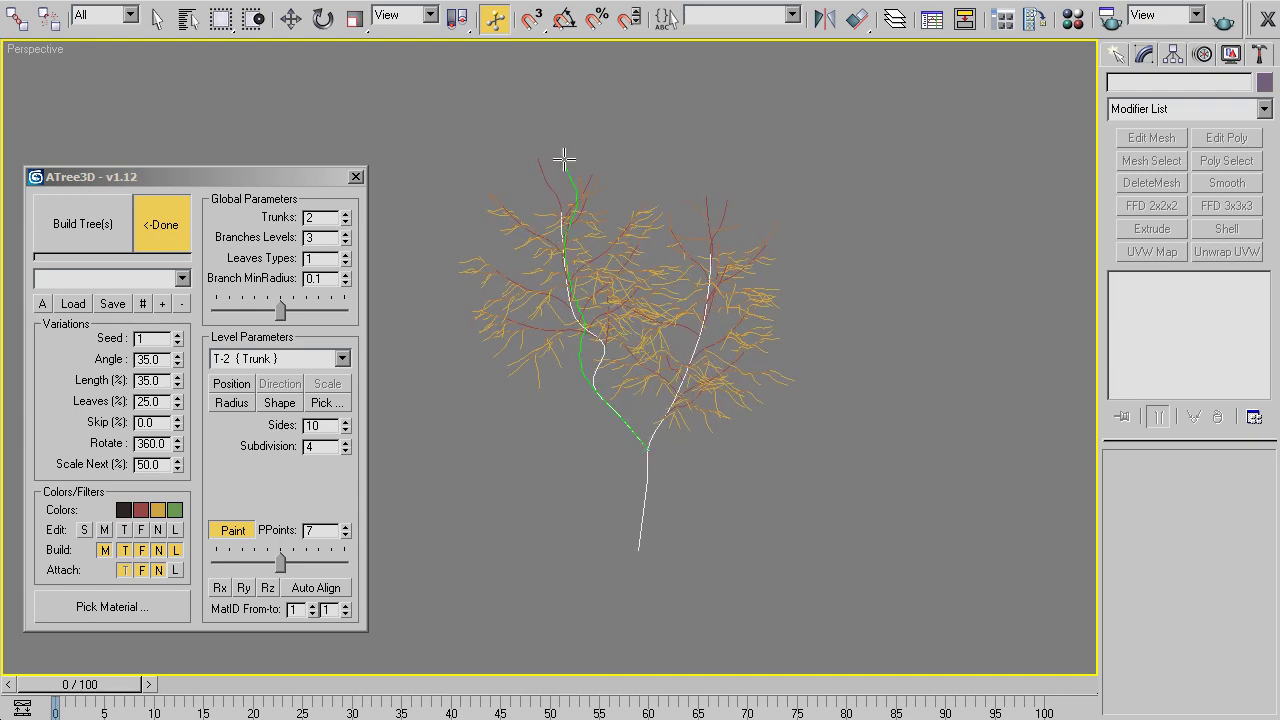
{"action": "left_click_drag", "start_coordinate": [566, 90], "coordinate": [566, 92]}
{"action": "mouse_move", "coordinate": [580, 277]}
{"action": "middle_mouse_down", "text": "alt"}
{"action": "mouse_move", "coordinate": [683, 311]}
{"action": "mouse_move", "coordinate": [524, 310]}
{"action": "mouse_move", "coordinate": [474, 274]}
{"action": "mouse_move", "coordinate": [523, 291]}
{"action": "mouse_move", "coordinate": [540, 331]}
{"action": "mouse_move", "coordinate": [508, 330]}
{"action": "mouse_move", "coordinate": [457, 234]}
{"action": "mouse_move", "coordinate": [520, 314]}
{"action": "mouse_move", "coordinate": [542, 275]}
{"action": "middle_mouse_up", "text": "alt"}
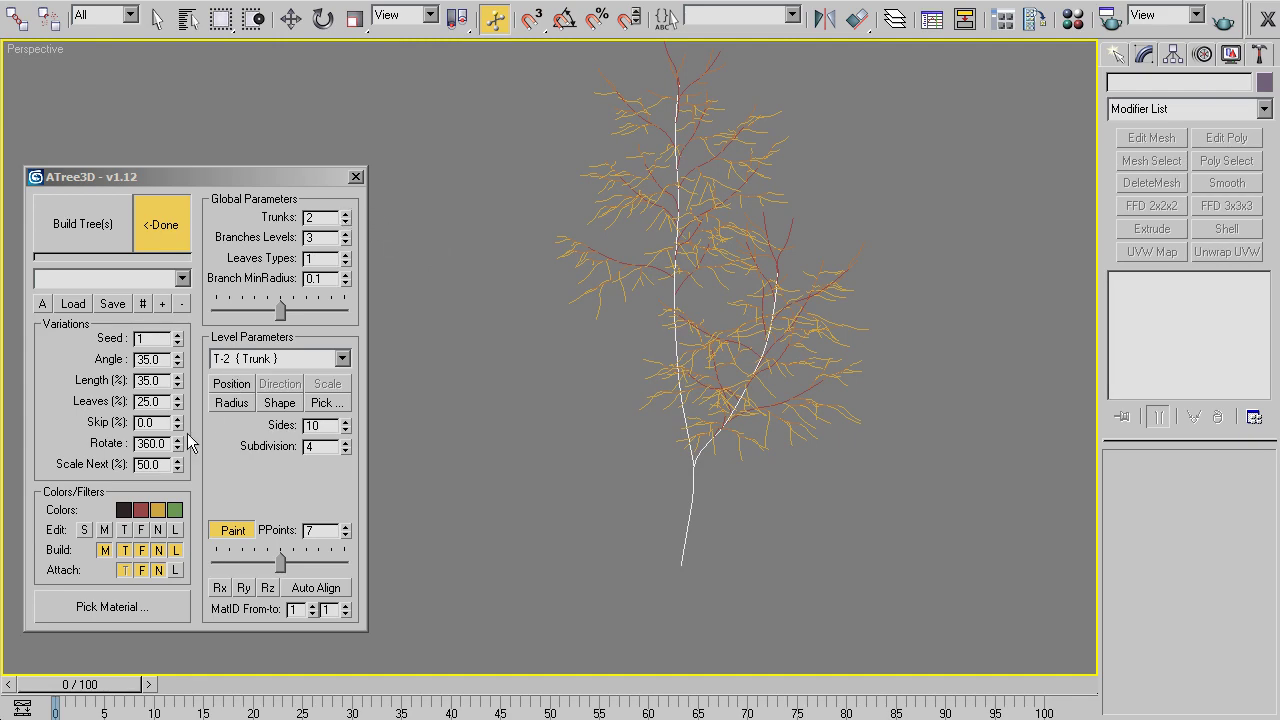
Display the trunks as solid geometry and recentre the view on the fork.
{"action": "left_click", "coordinate": [132, 531]}
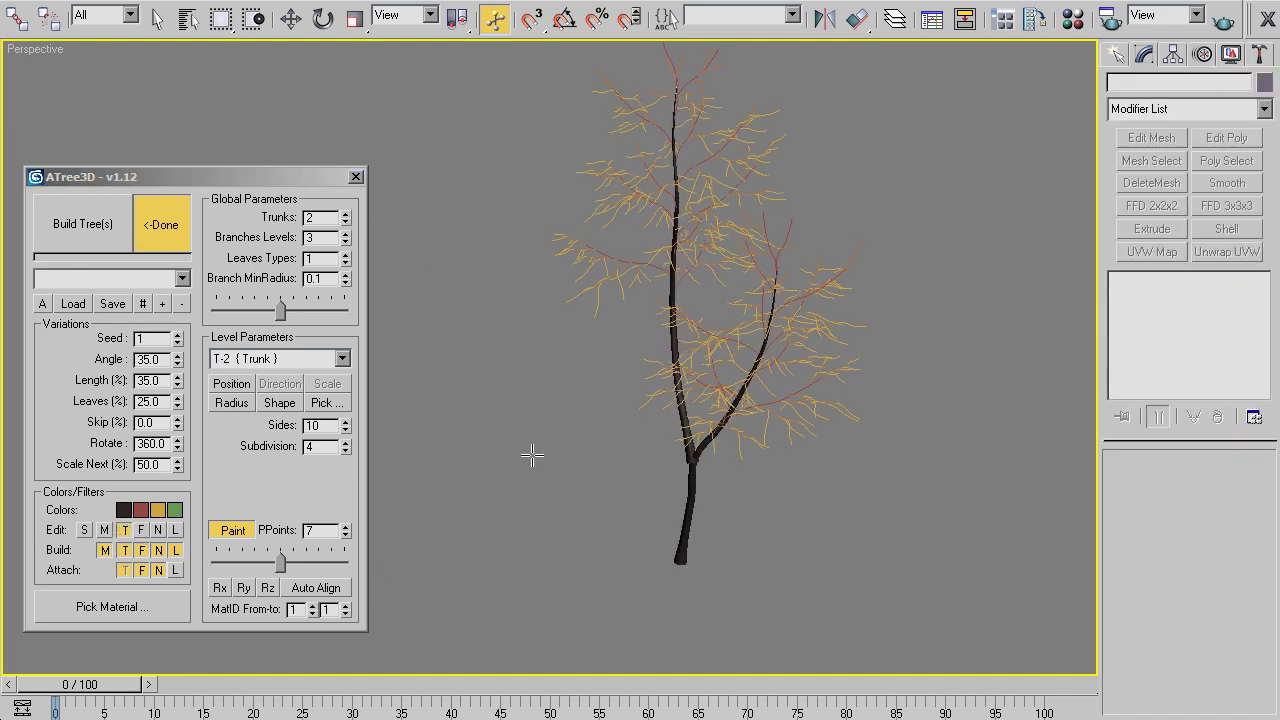
{"action": "scroll", "coordinate": [607, 458], "scroll_direction": "up", "scroll_amount": 2}
{"action": "scroll", "coordinate": [623, 434], "scroll_direction": "up", "scroll_amount": 2}
{"action": "scroll", "coordinate": [643, 431], "scroll_direction": "up", "scroll_amount": 3}
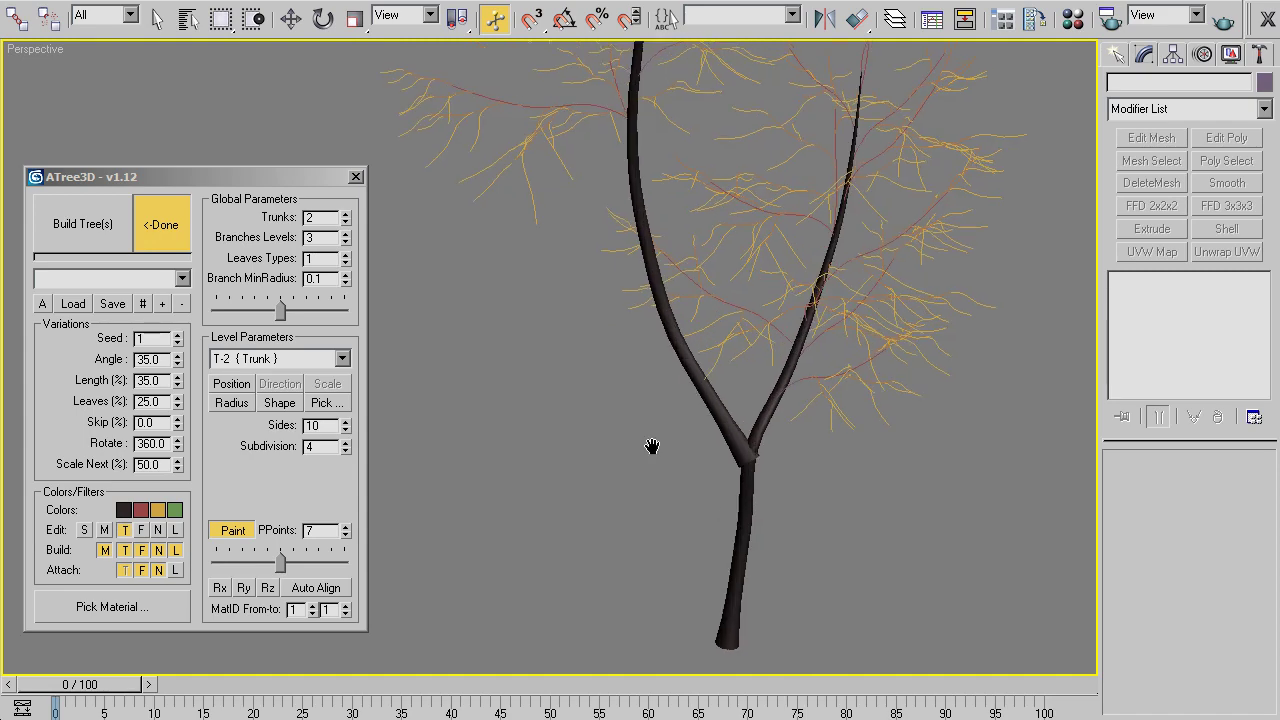
{"action": "scroll", "coordinate": [651, 443], "scroll_direction": "up", "scroll_amount": 3}
{"action": "mouse_move", "coordinate": [521, 433]}
{"action": "middle_mouse_down"}
{"action": "mouse_move", "coordinate": [643, 486]}
{"action": "mouse_move", "coordinate": [509, 383]}
{"action": "mouse_move", "coordinate": [380, 413]}
{"action": "middle_mouse_up"}
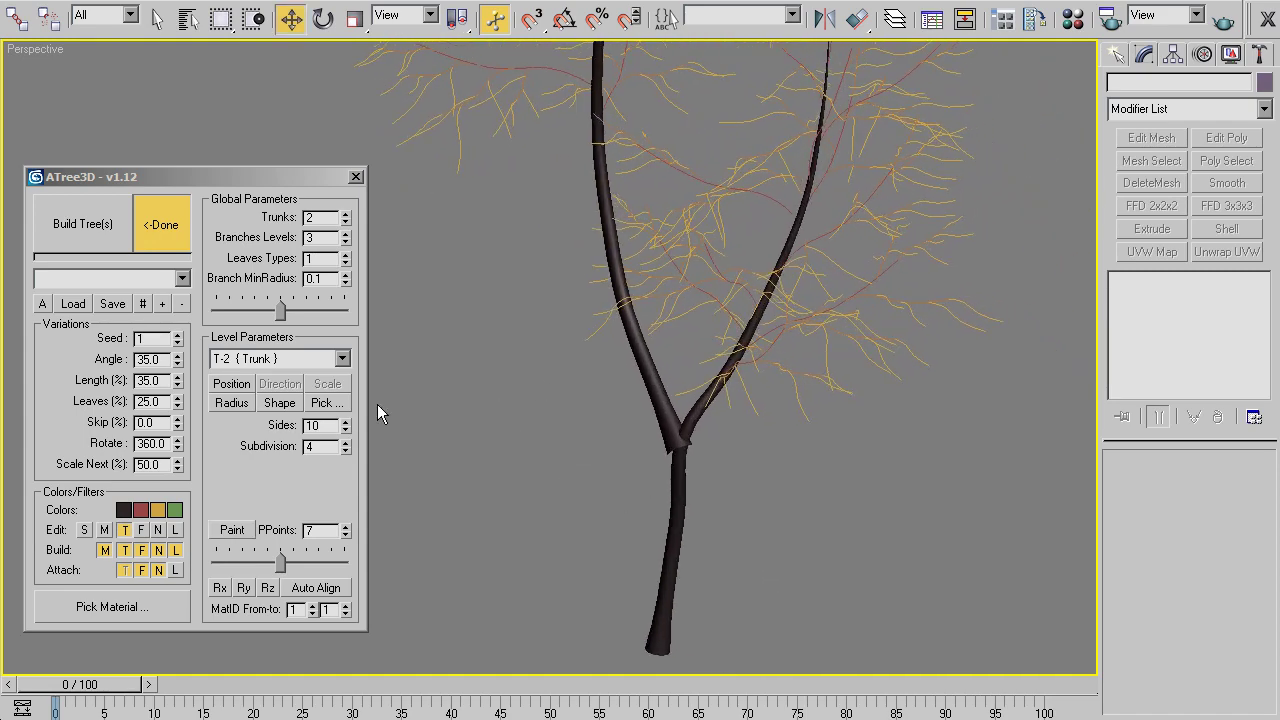
Select the radius point at the trunk fork in Radius mode.
{"action": "left_click", "coordinate": [237, 408]}
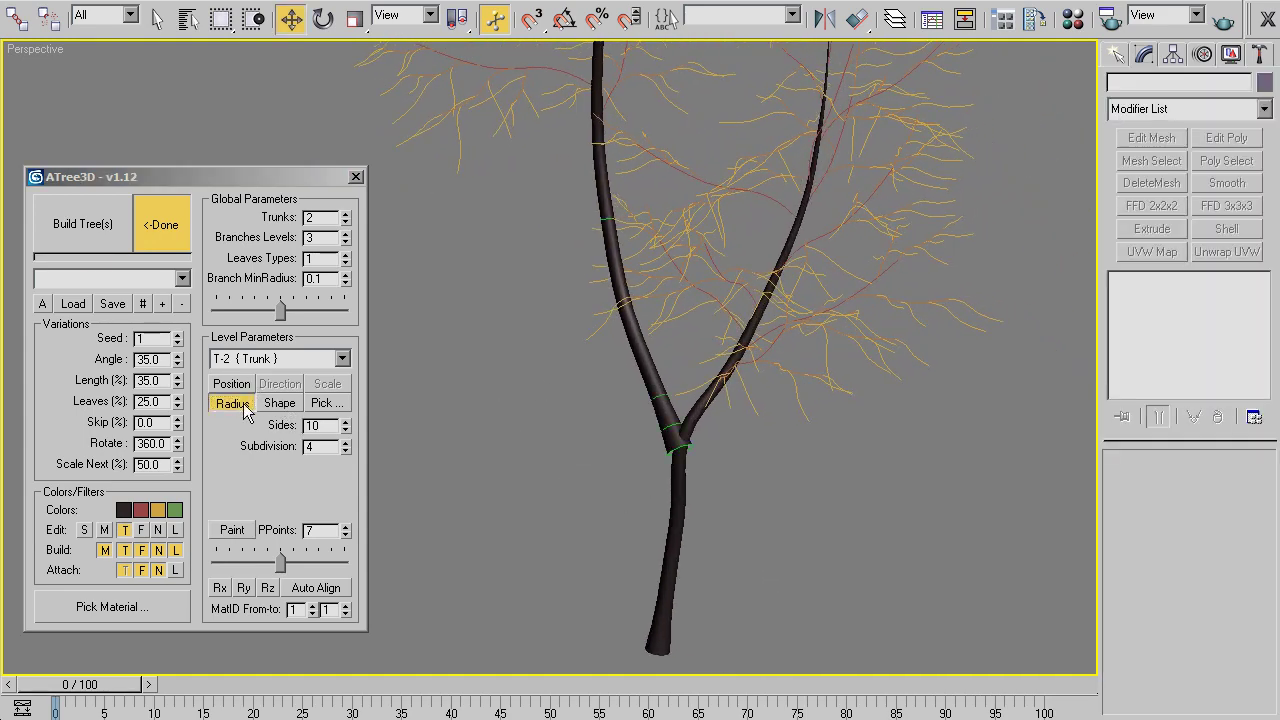
{"action": "left_click", "coordinate": [686, 447]}
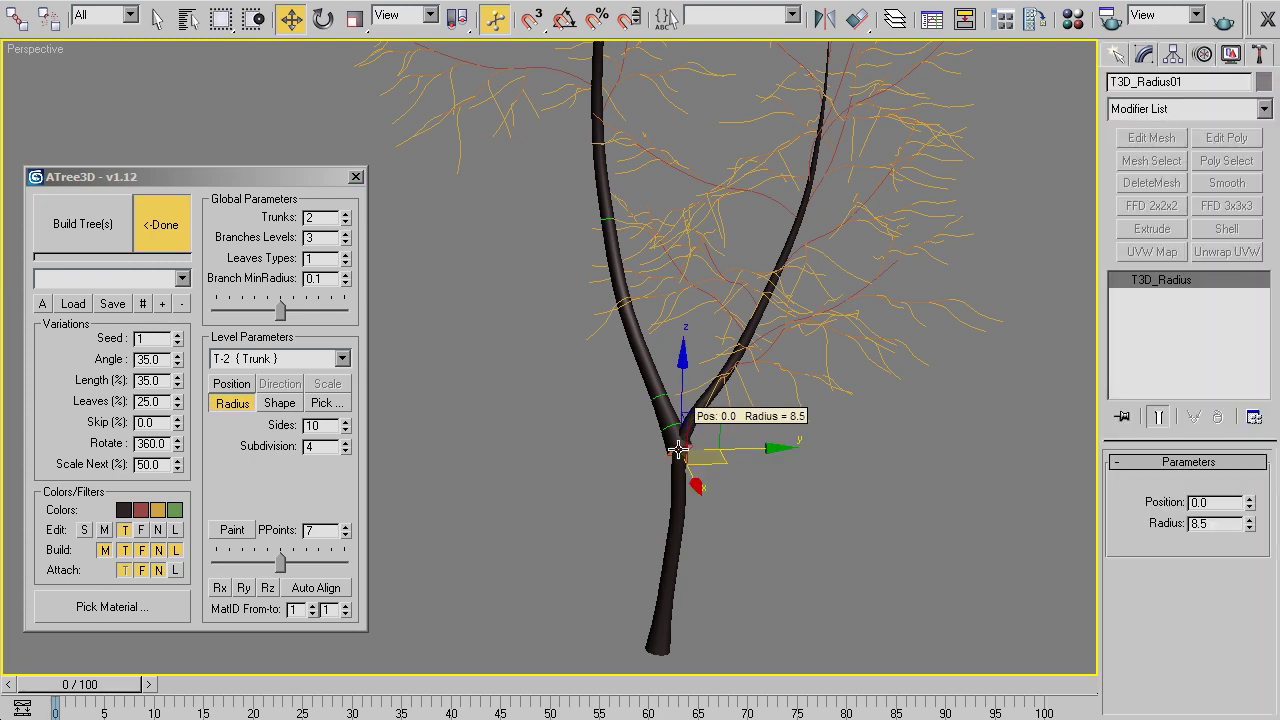
{"action": "left_click", "coordinate": [668, 428]}
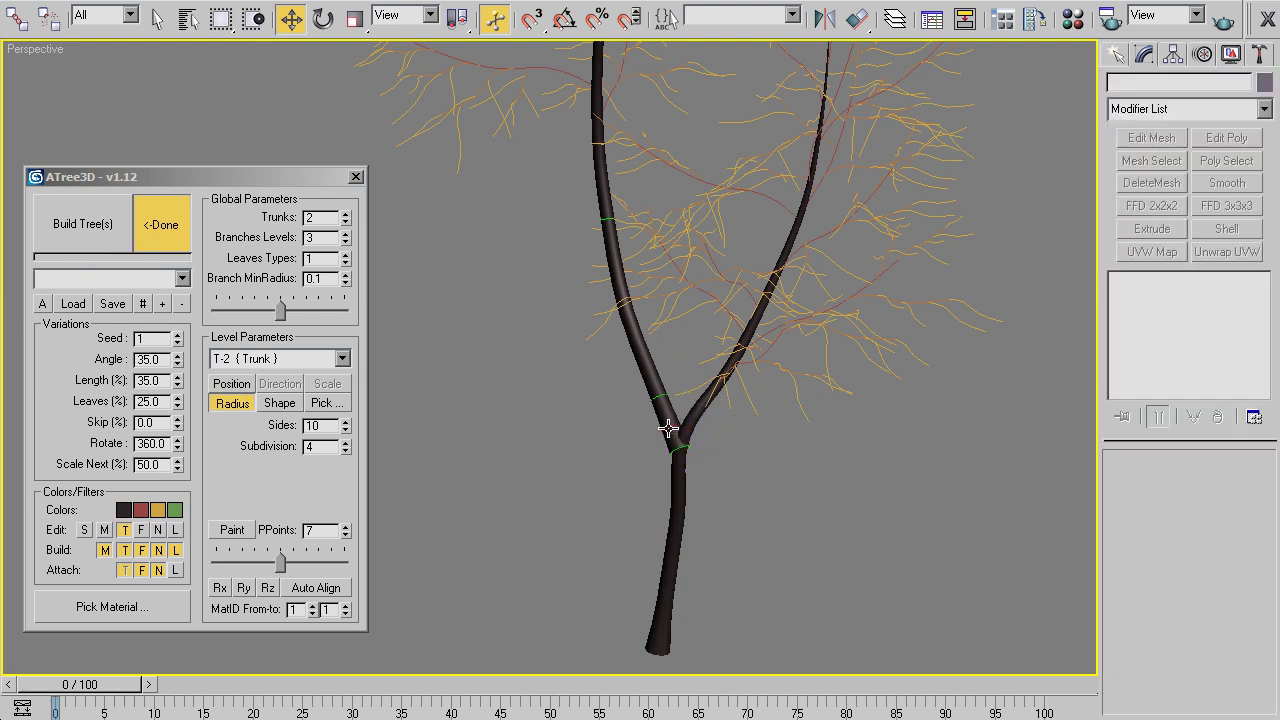
{"action": "left_click", "coordinate": [669, 440]}
{"action": "left_click", "coordinate": [666, 443]}
{"action": "left_click", "coordinate": [676, 445]}
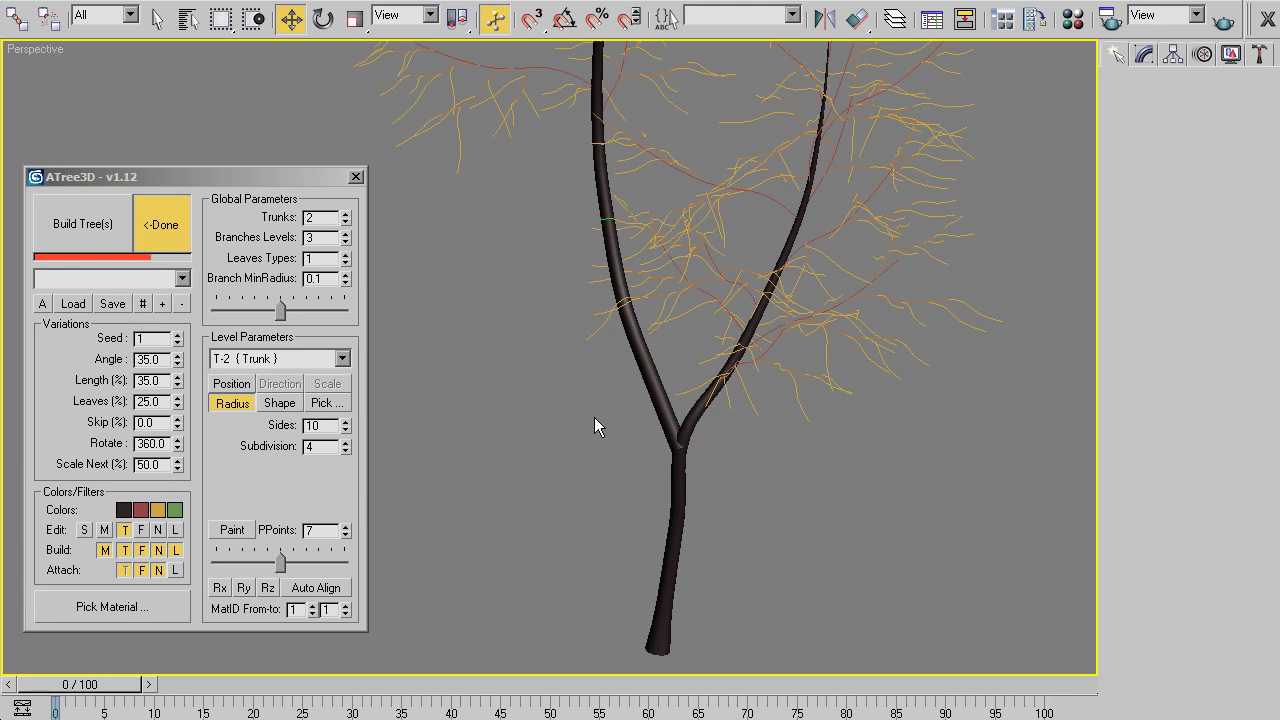
{"action": "scroll", "coordinate": [633, 425], "scroll_direction": "down", "scroll_amount": 2}
{"action": "scroll", "coordinate": [608, 423], "scroll_direction": "down", "scroll_amount": 2}
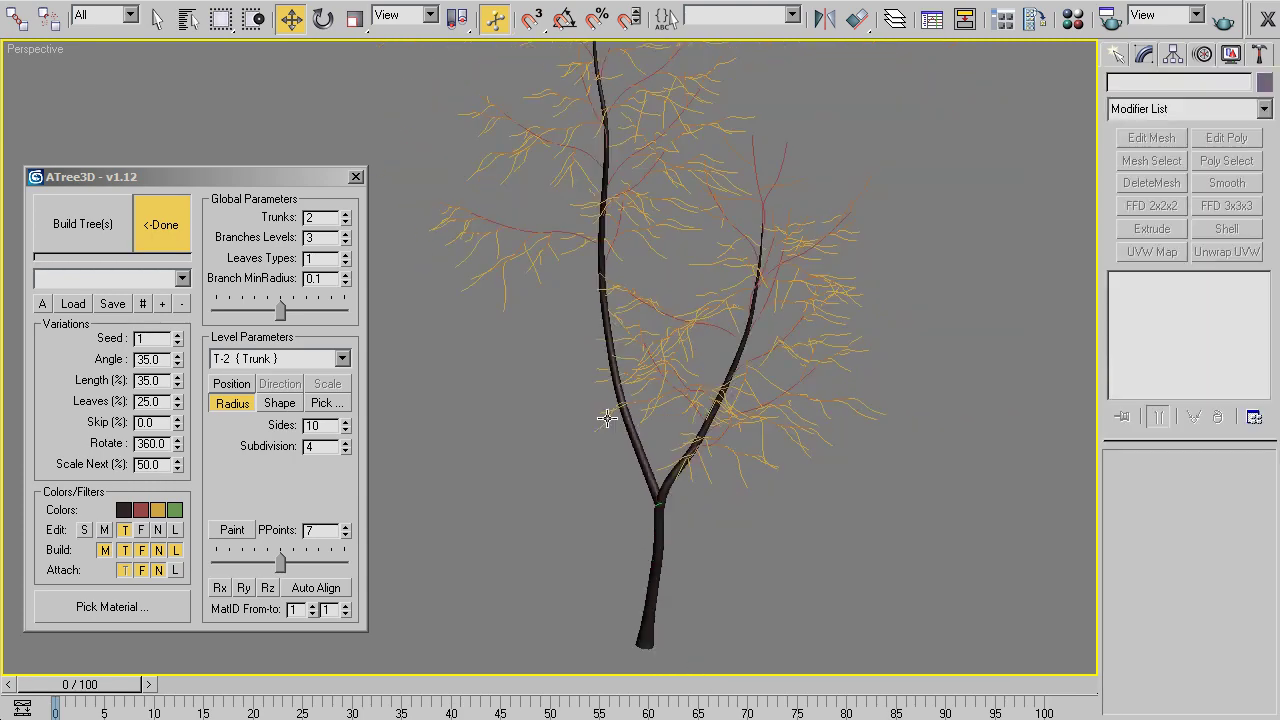
{"action": "scroll", "coordinate": [606, 420], "scroll_direction": "down", "scroll_amount": 2}
{"action": "scroll", "coordinate": [594, 403], "scroll_direction": "down", "scroll_amount": 2}
{"action": "scroll", "coordinate": [590, 395], "scroll_direction": "up", "scroll_amount": 2}
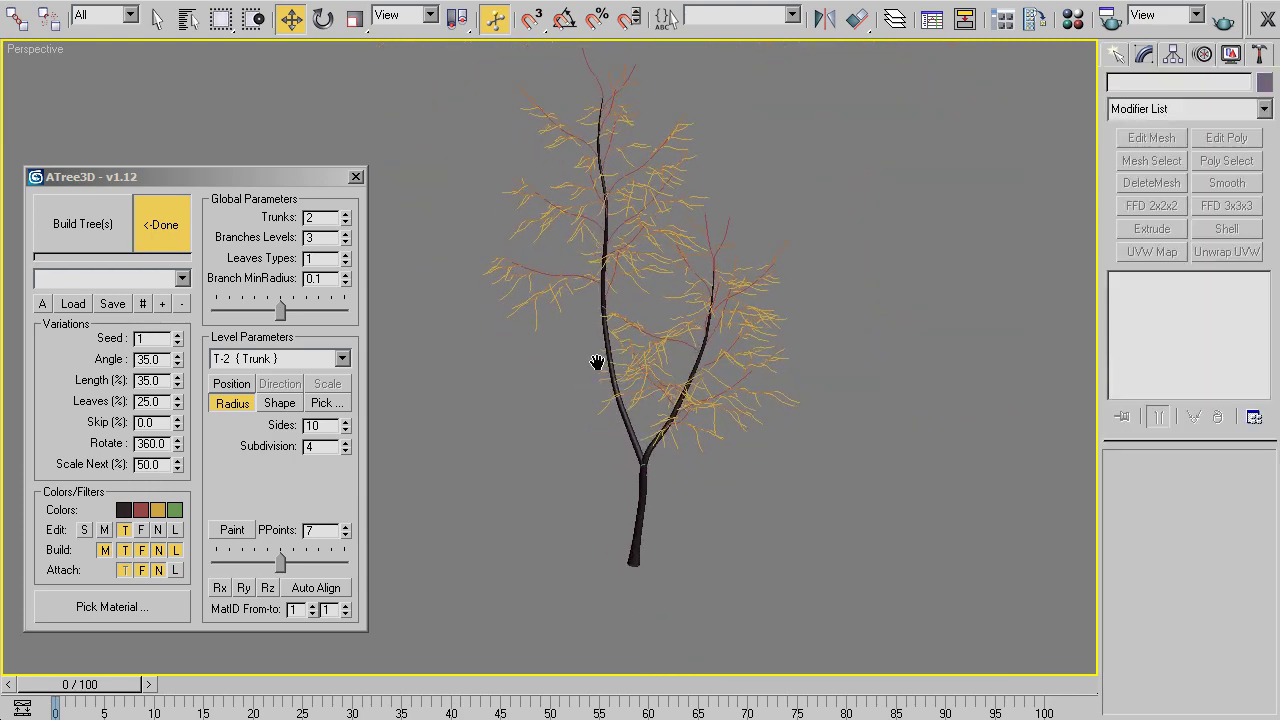
{"action": "scroll", "coordinate": [597, 363], "scroll_direction": "up", "scroll_amount": 2}
{"action": "scroll", "coordinate": [614, 337], "scroll_direction": "up", "scroll_amount": 3}
{"action": "scroll", "coordinate": [660, 402], "scroll_direction": "up", "scroll_amount": 2}
{"action": "scroll", "coordinate": [606, 351], "scroll_direction": "up", "scroll_amount": 1}
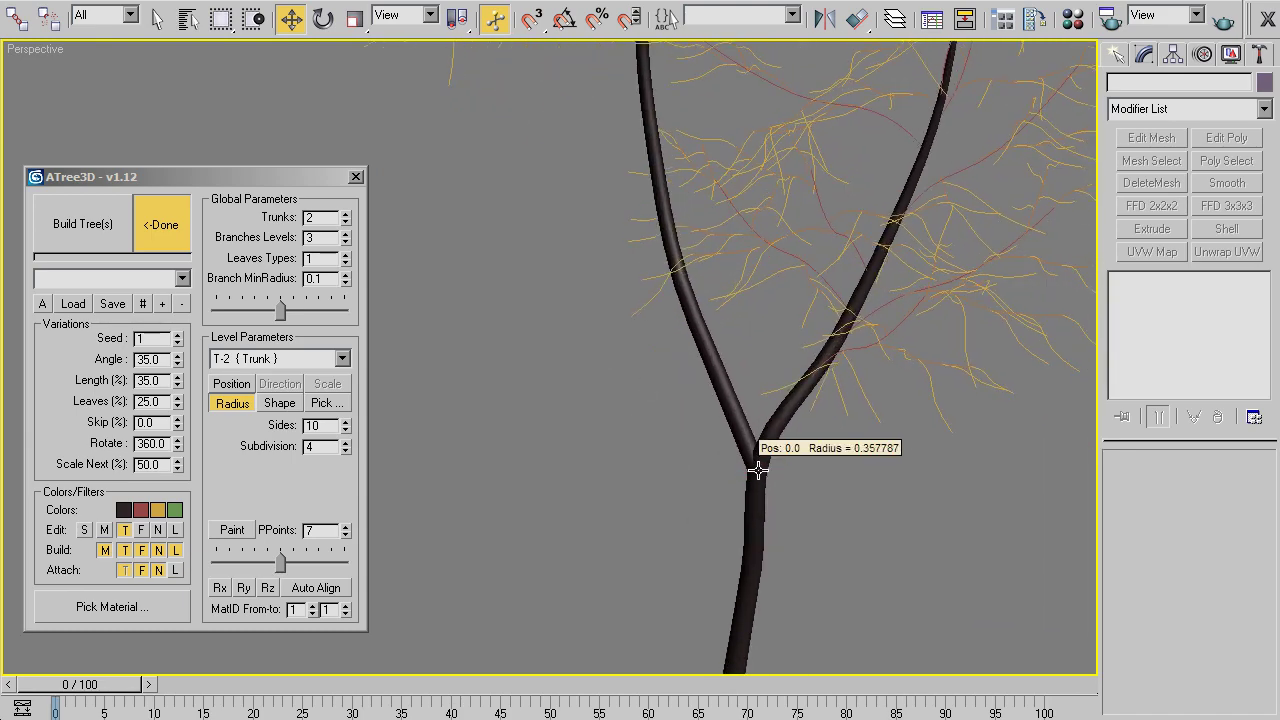
Shrink the left trunk's radius at the fork to 3.99.
{"action": "left_click_drag", "start_coordinate": [757, 470], "coordinate": [727, 497]}
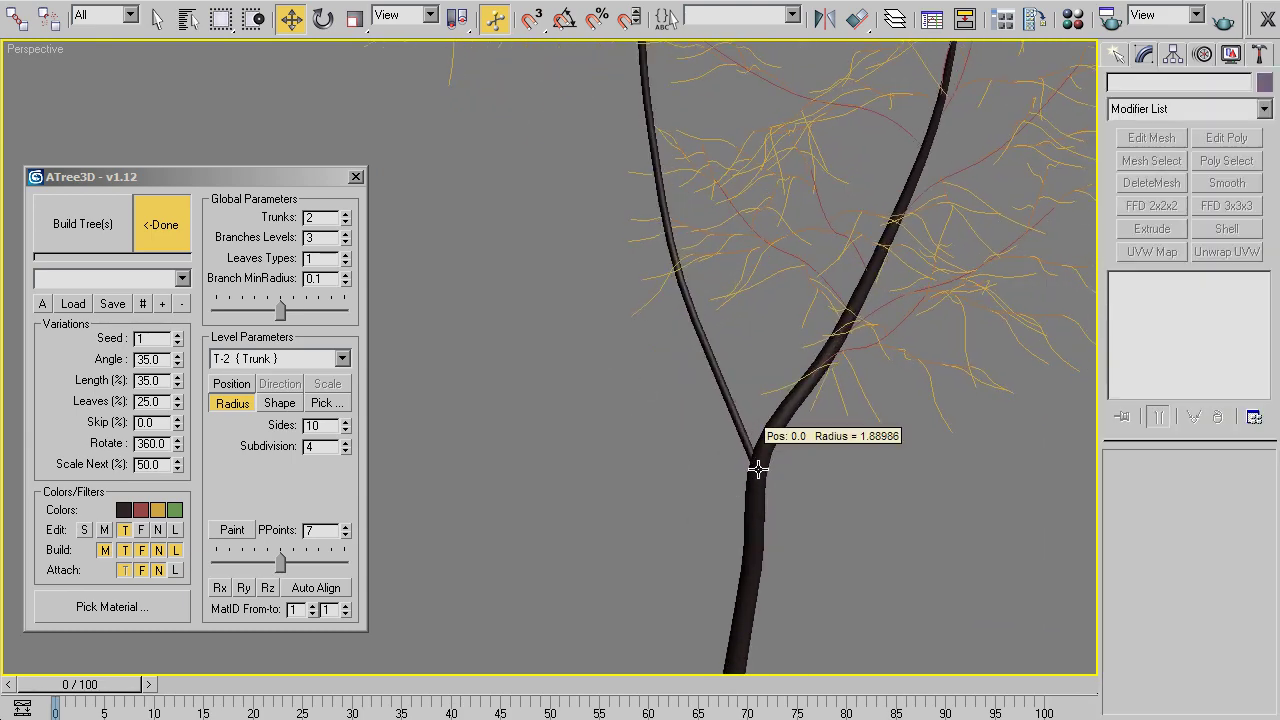
{"action": "key", "text": "F3"}
{"action": "left_click", "coordinate": [756, 470]}
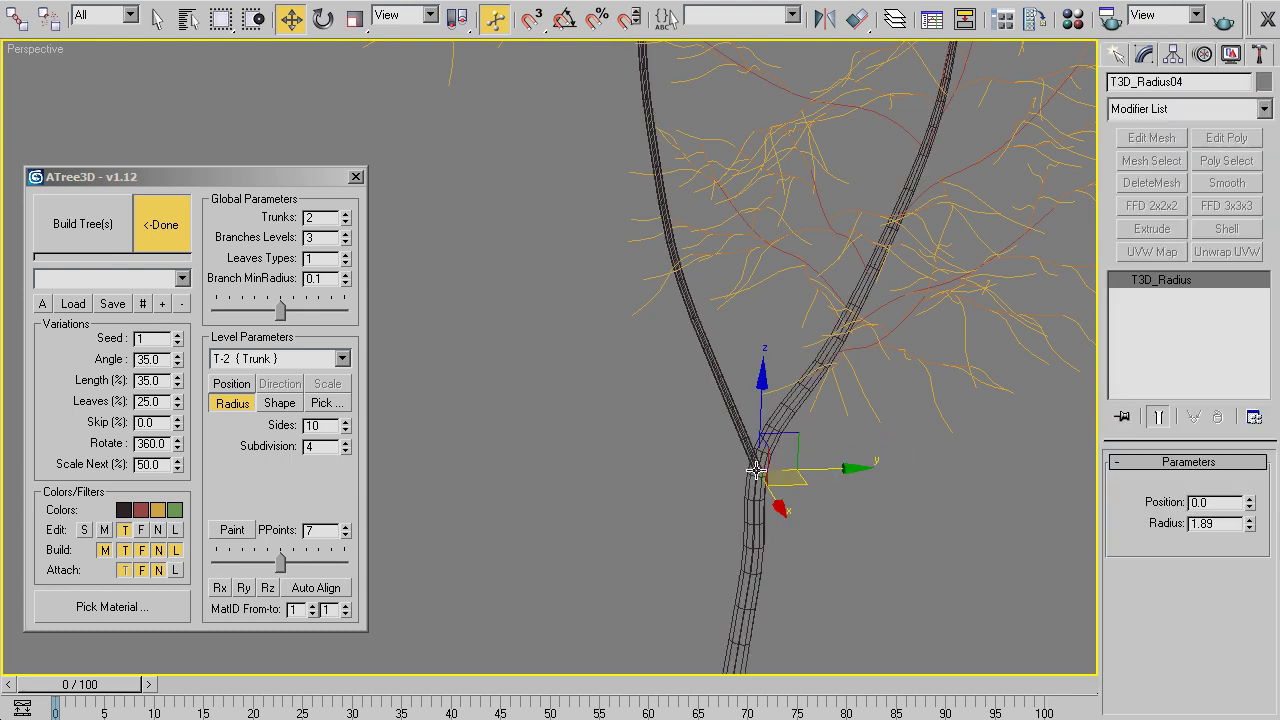
{"action": "left_click", "coordinate": [1246, 507]}
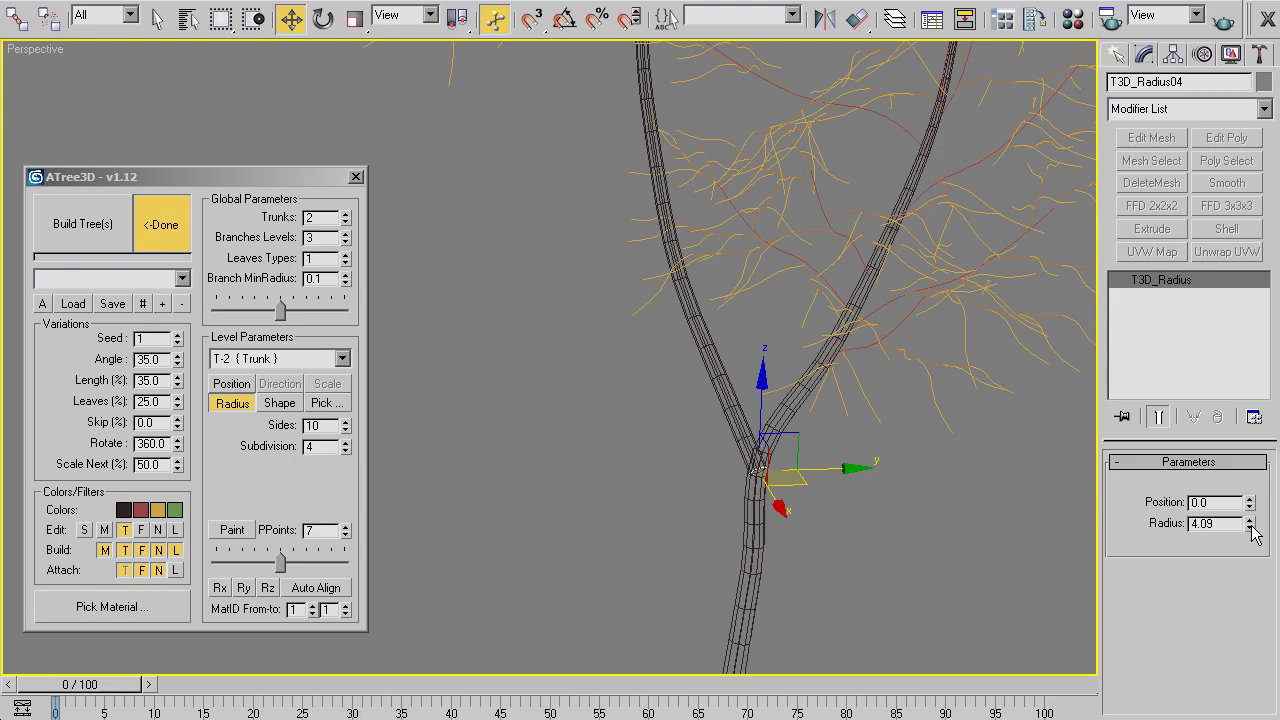
{"action": "mouse_move", "coordinate": [991, 535]}
{"action": "middle_mouse_down", "text": "alt"}
{"action": "mouse_move", "coordinate": [587, 401]}
{"action": "mouse_move", "coordinate": [856, 462]}
{"action": "mouse_move", "coordinate": [757, 423]}
{"action": "mouse_move", "coordinate": [792, 421]}
{"action": "mouse_move", "coordinate": [765, 425]}
{"action": "mouse_move", "coordinate": [782, 392]}
{"action": "middle_mouse_up", "text": "alt"}
Paint a new, taller growth path over the left trunk.
{"action": "left_click", "coordinate": [232, 530]}
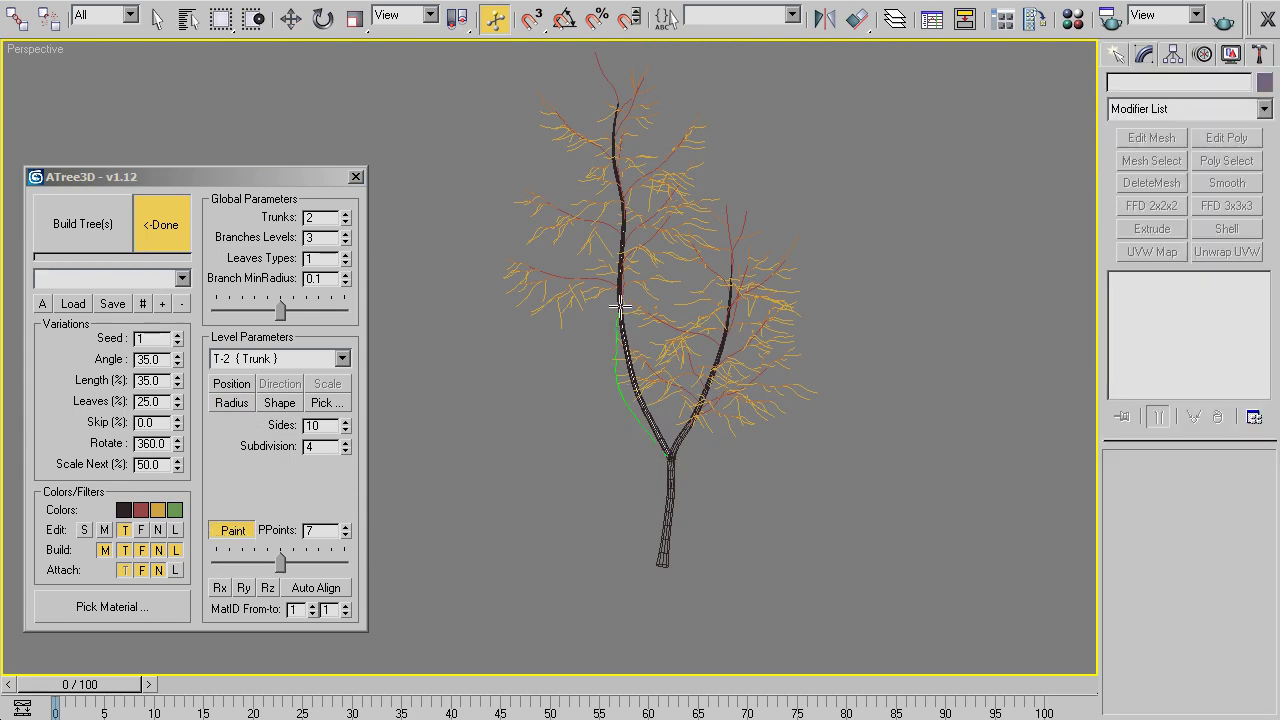
{"action": "left_click_drag", "start_coordinate": [615, 218], "coordinate": [614, 216]}
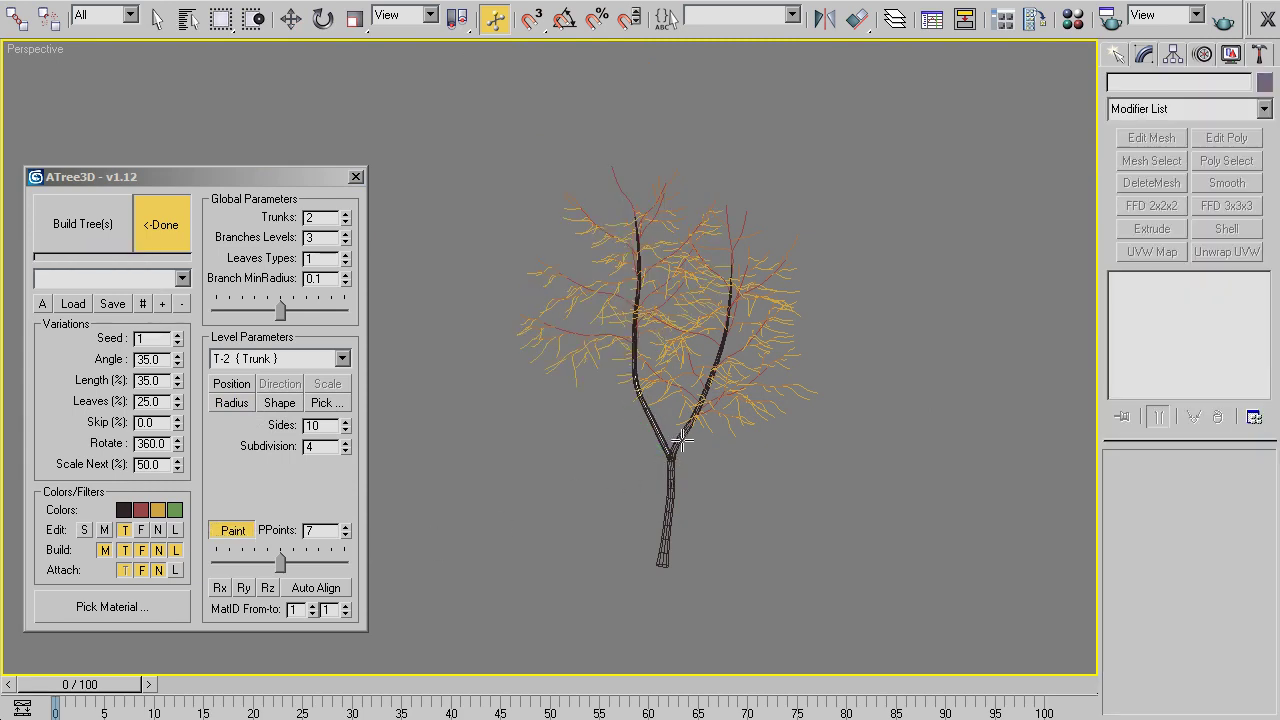
{"action": "middle_click_drag", "start_coordinate": [627, 405], "coordinate": [604, 410], "text": "alt"}
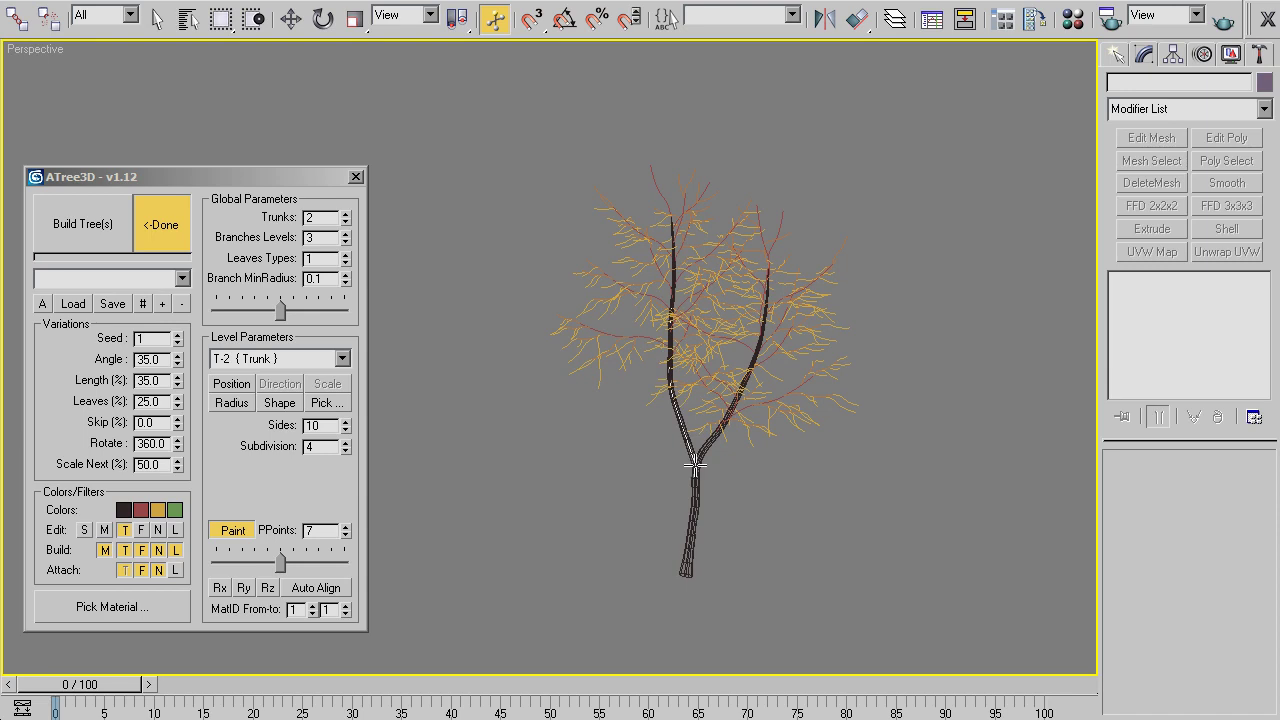
{"action": "left_click_drag", "start_coordinate": [600, 186], "coordinate": [597, 200]}
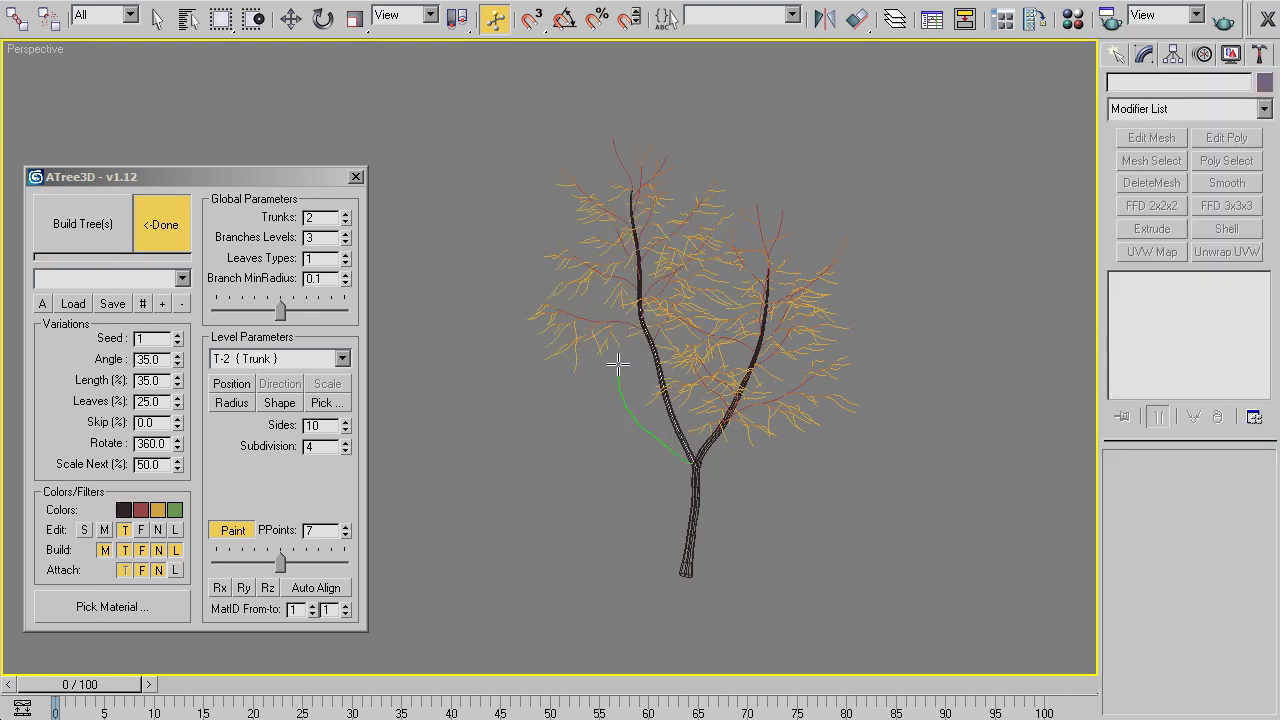
{"action": "left_click_drag", "start_coordinate": [669, 180], "coordinate": [669, 133]}
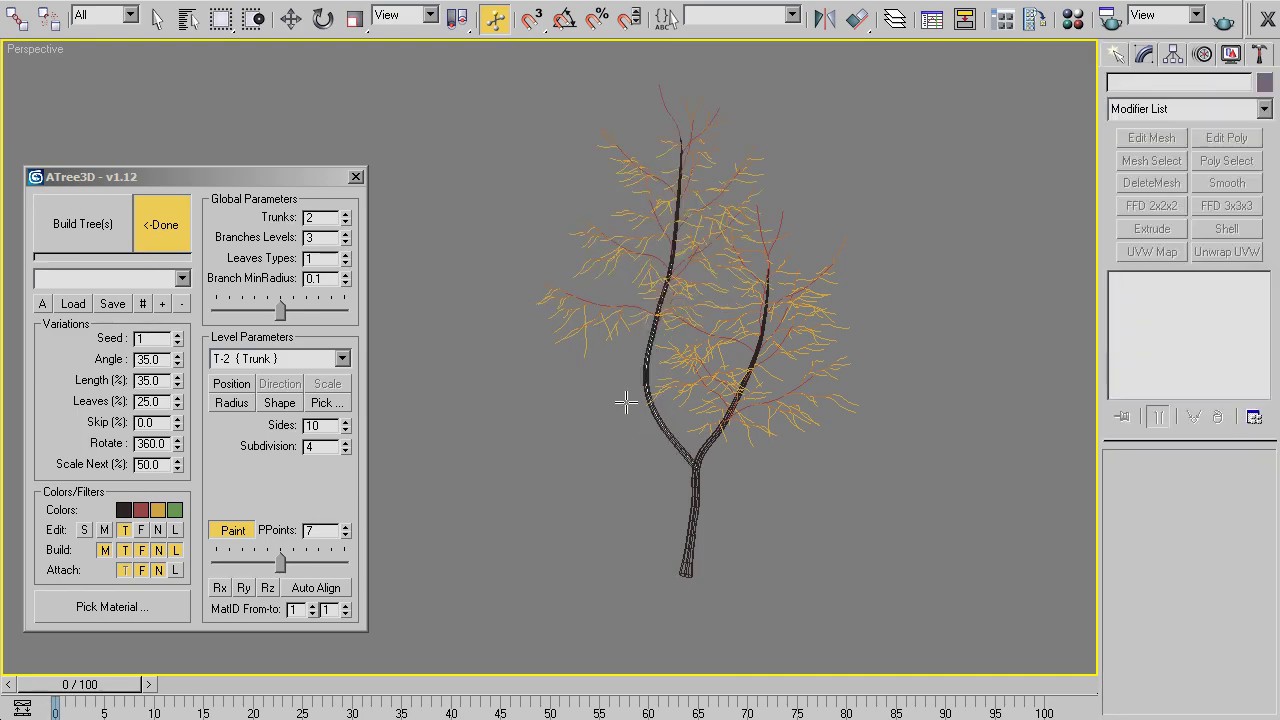
{"action": "mouse_move", "coordinate": [626, 403]}
{"action": "middle_mouse_down", "text": "alt"}
{"action": "mouse_move", "coordinate": [531, 437]}
{"action": "mouse_move", "coordinate": [494, 400]}
{"action": "mouse_move", "coordinate": [549, 431]}
{"action": "mouse_move", "coordinate": [543, 391]}
{"action": "mouse_move", "coordinate": [606, 380]}
{"action": "mouse_move", "coordinate": [545, 383]}
{"action": "mouse_move", "coordinate": [545, 359]}
{"action": "middle_mouse_up", "text": "alt"}
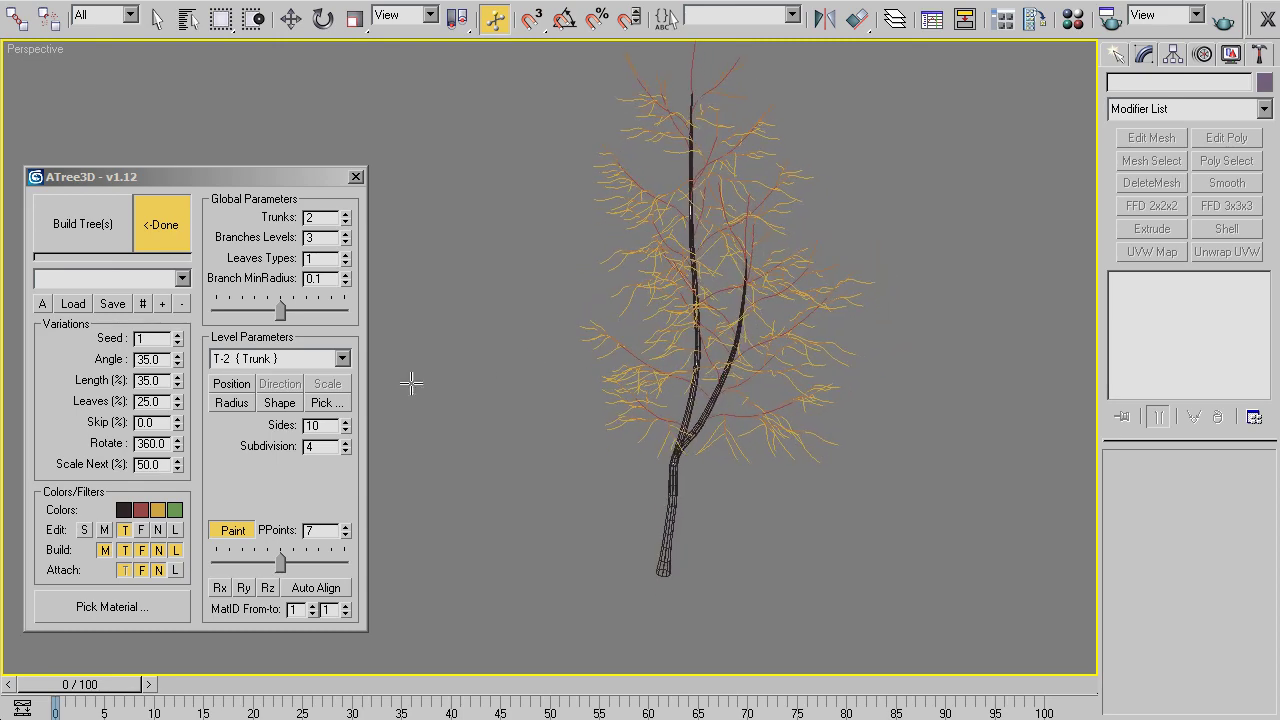
Stop painting and raise Trunks from 2 to 3.
{"action": "right_click", "coordinate": [446, 488]}
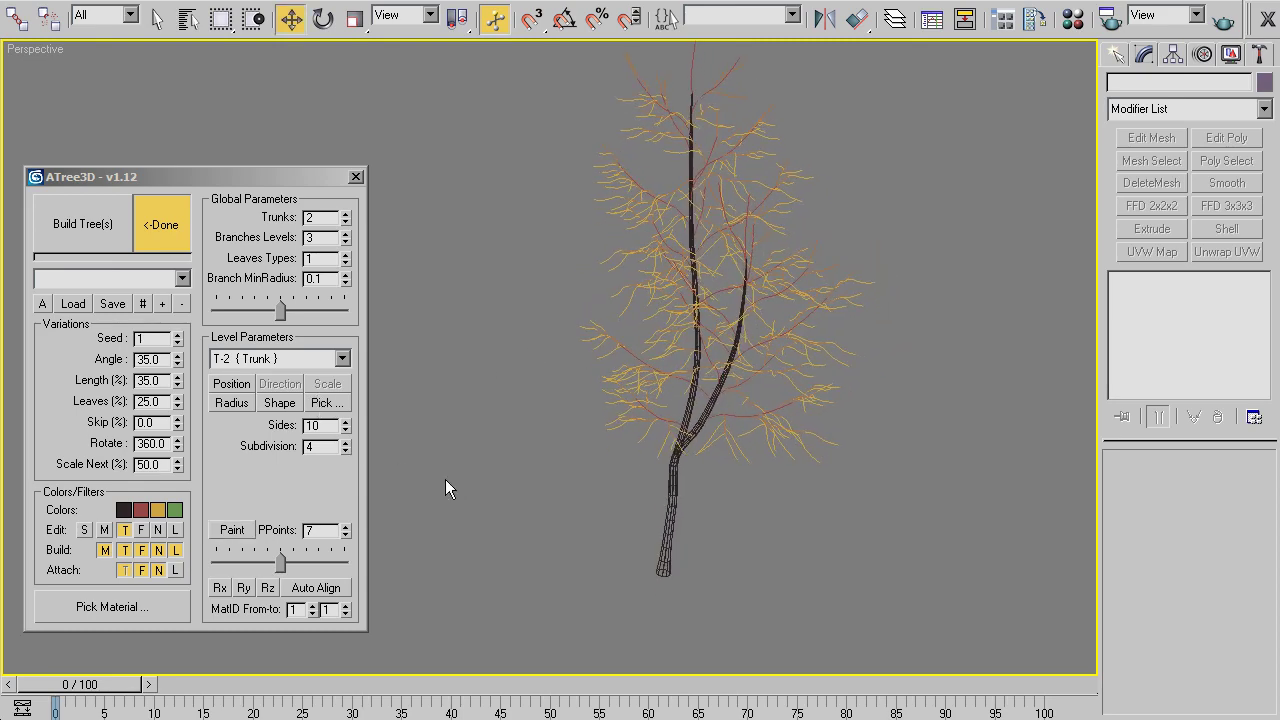
{"action": "left_click", "coordinate": [345, 214]}
{"action": "mouse_move", "coordinate": [579, 410]}
{"action": "middle_mouse_down"}
{"action": "mouse_move", "coordinate": [571, 400]}
{"action": "mouse_move", "coordinate": [639, 383]}
{"action": "mouse_move", "coordinate": [484, 378]}
{"action": "middle_mouse_up"}
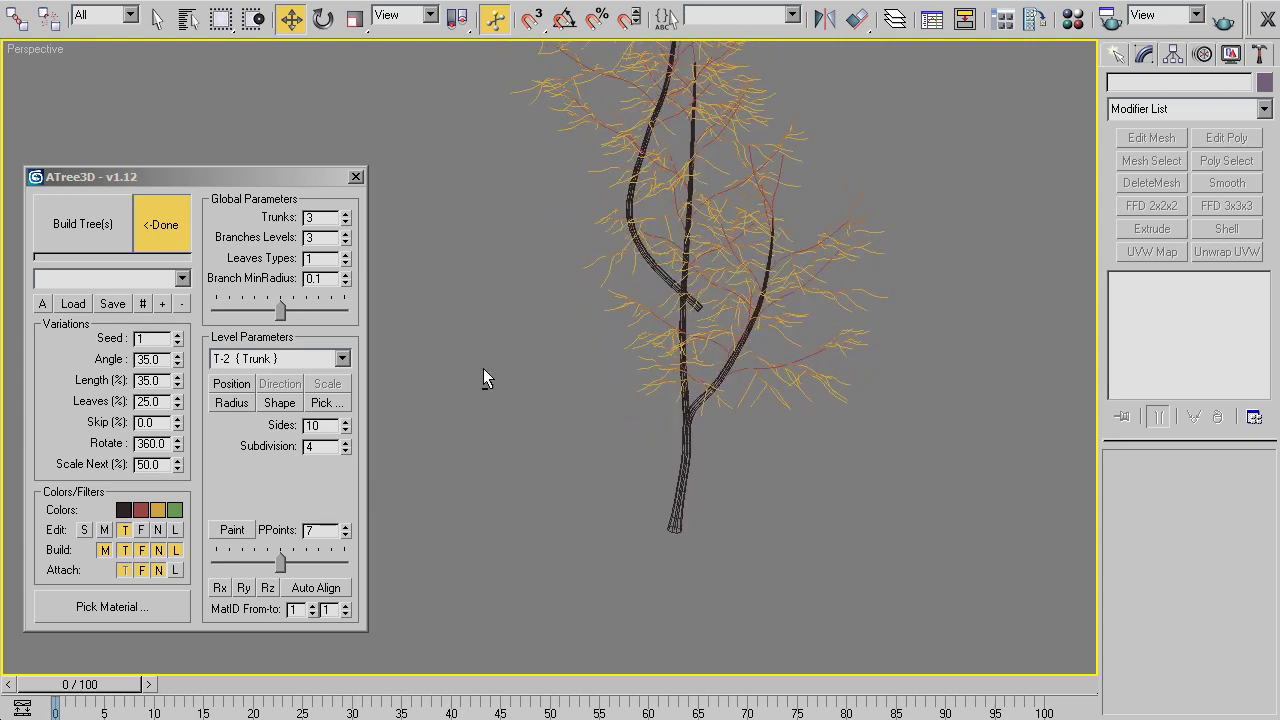
Select the T-3 trunk level in Position mode and drag its start point left.
{"action": "left_click", "coordinate": [252, 386]}
{"action": "left_click", "coordinate": [326, 358]}
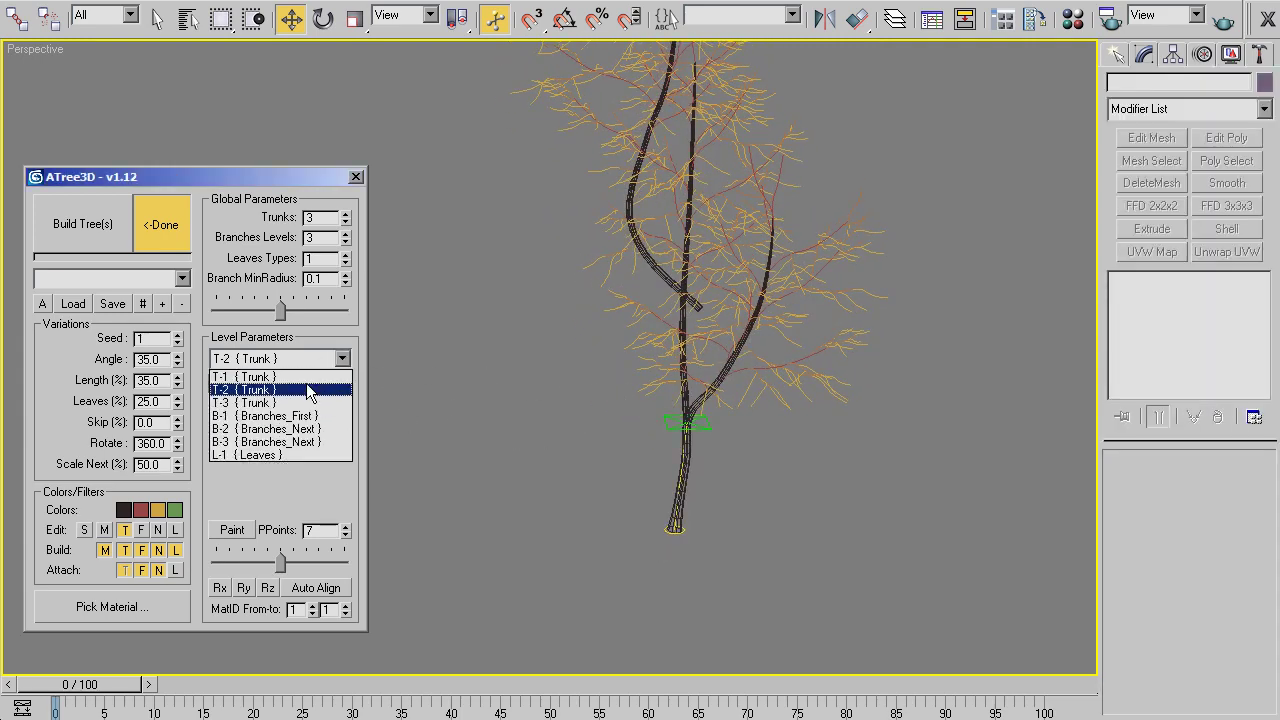
{"action": "left_click", "coordinate": [307, 394]}
{"action": "middle_click_drag", "start_coordinate": [519, 379], "coordinate": [592, 397], "text": "alt"}
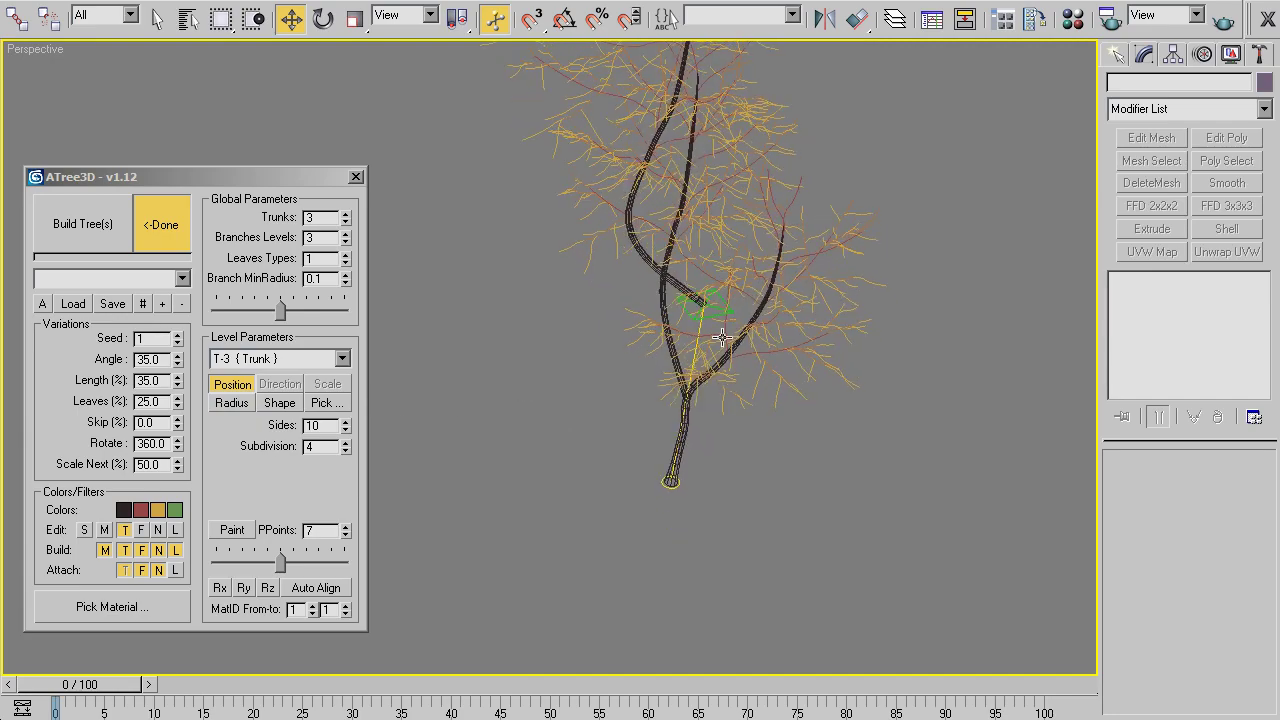
{"action": "left_click_drag", "start_coordinate": [705, 306], "coordinate": [660, 300]}
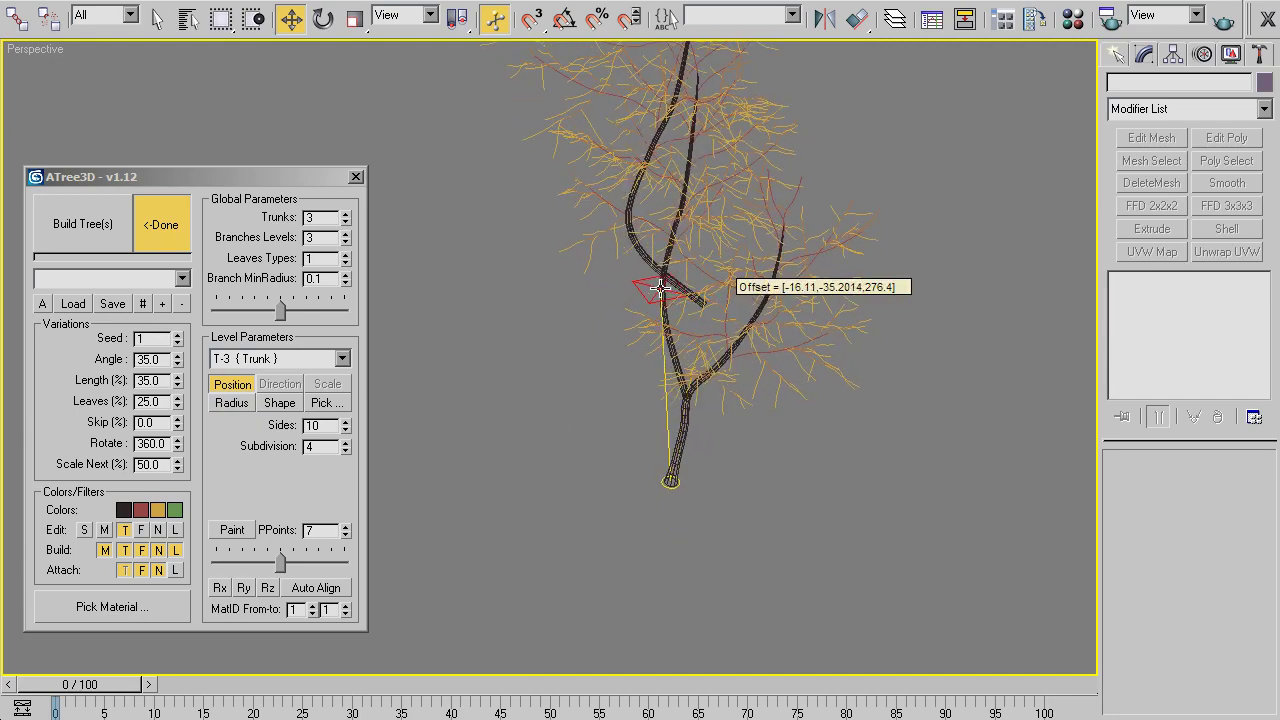
{"action": "mouse_move", "coordinate": [690, 338]}
{"action": "middle_mouse_down", "text": "alt"}
{"action": "mouse_move", "coordinate": [524, 283]}
{"action": "mouse_move", "coordinate": [494, 286]}
{"action": "mouse_move", "coordinate": [571, 306]}
{"action": "middle_mouse_up", "text": "alt"}
{"action": "left_click", "coordinate": [559, 318]}
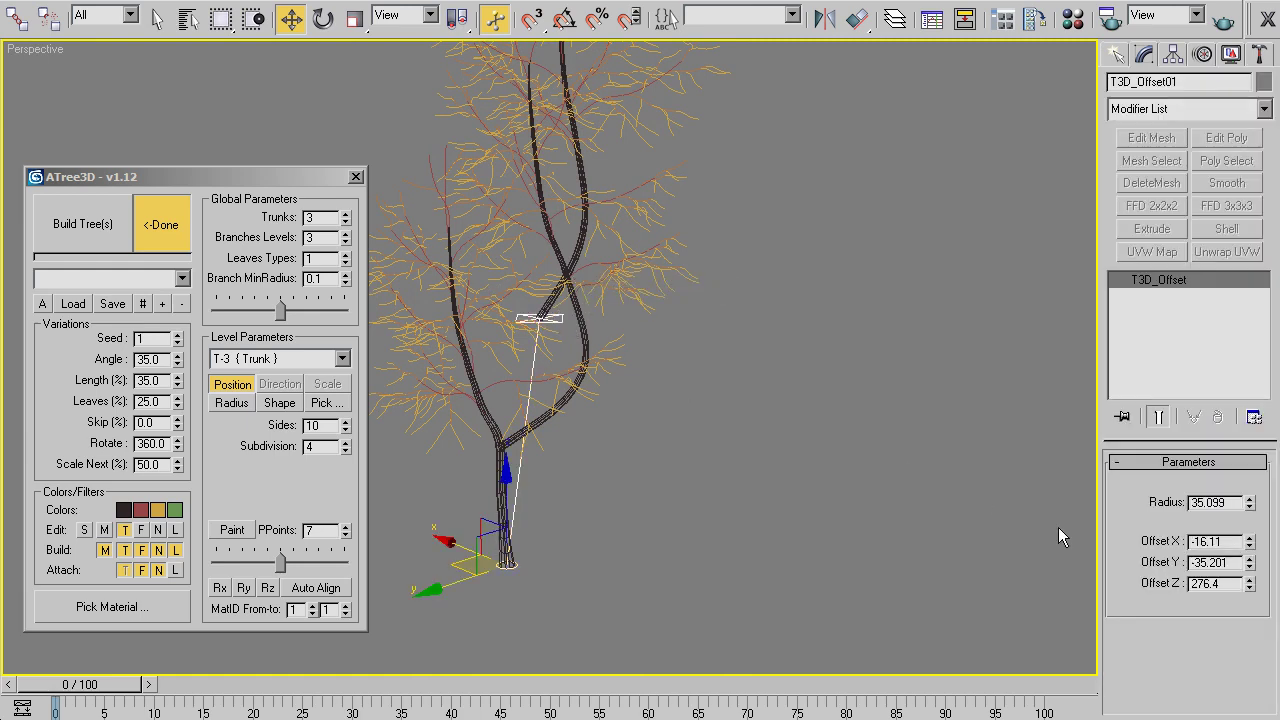
Set the third trunk's offsets to X -69.91, Y -53.101, Z 255.1.
{"action": "left_click_drag", "start_coordinate": [1252, 590], "coordinate": [1202, 75]}
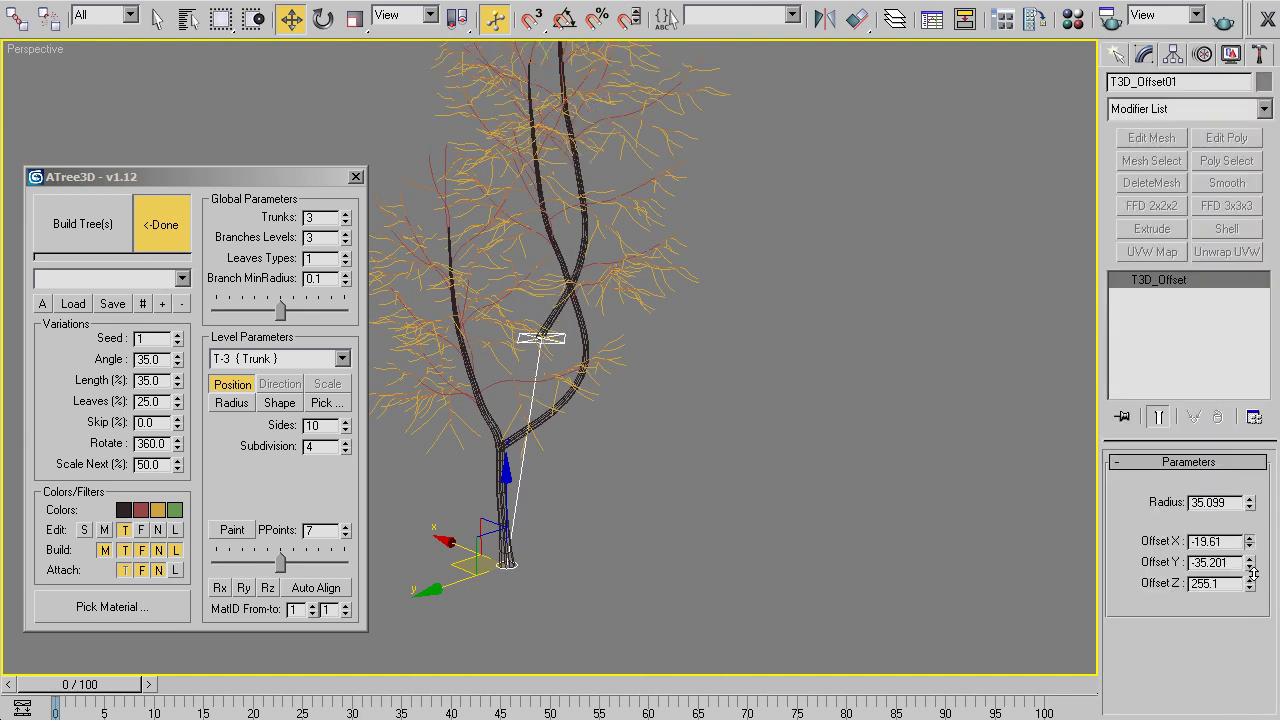
{"action": "left_click_drag", "start_coordinate": [1249, 541], "coordinate": [1236, 137]}
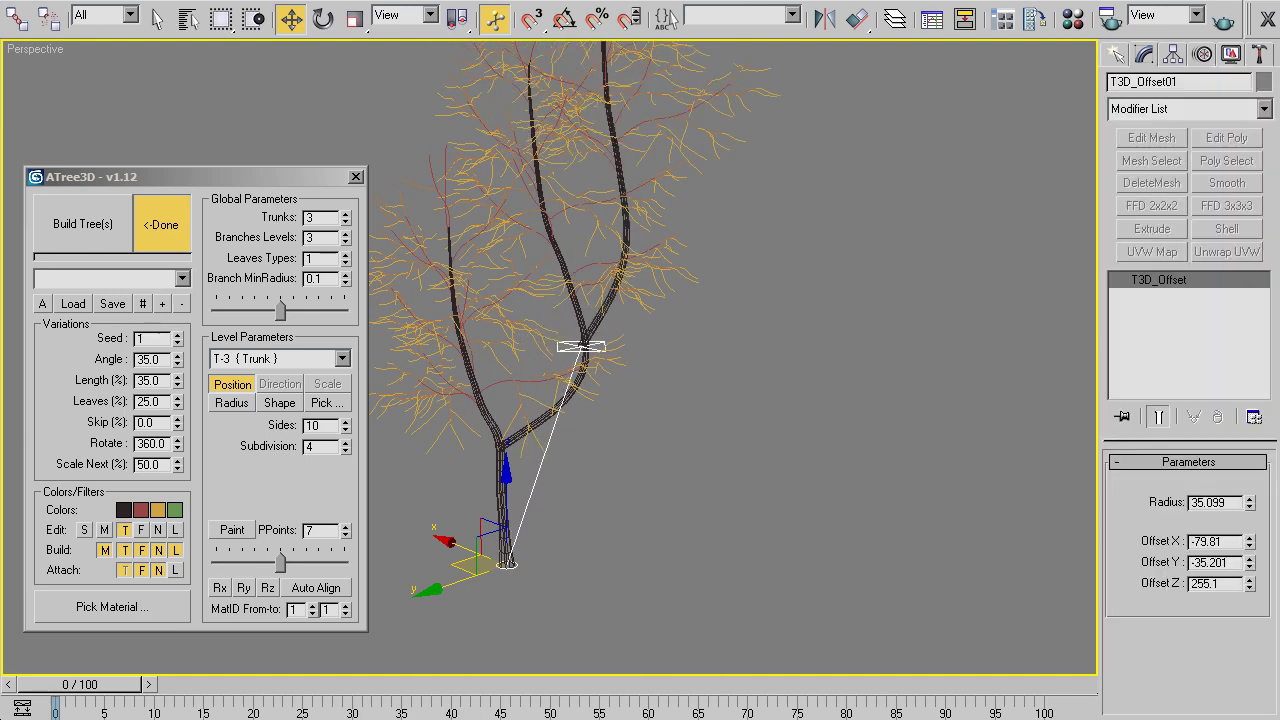
{"action": "left_click", "coordinate": [125, 530]}
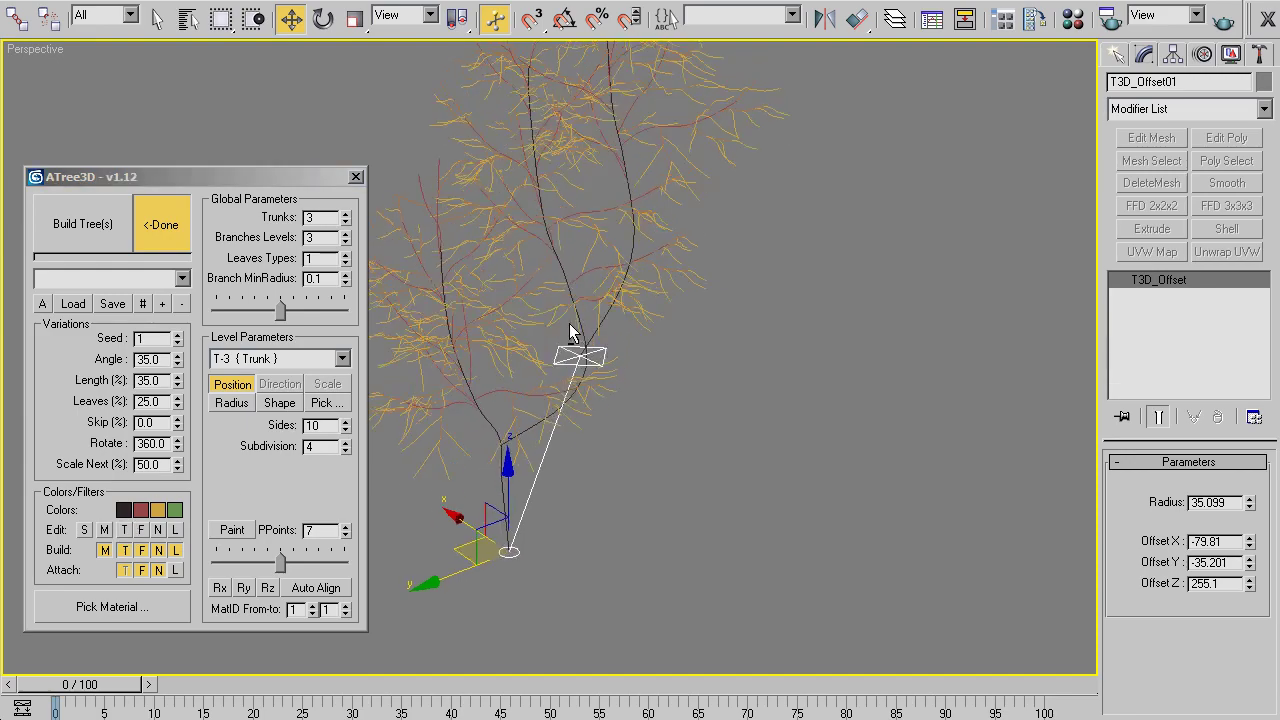
{"action": "middle_click_drag", "start_coordinate": [587, 307], "coordinate": [477, 302], "text": "alt"}
{"action": "scroll", "coordinate": [477, 302], "scroll_direction": "up", "scroll_amount": 2}
{"action": "scroll", "coordinate": [576, 321], "scroll_direction": "up", "scroll_amount": 2}
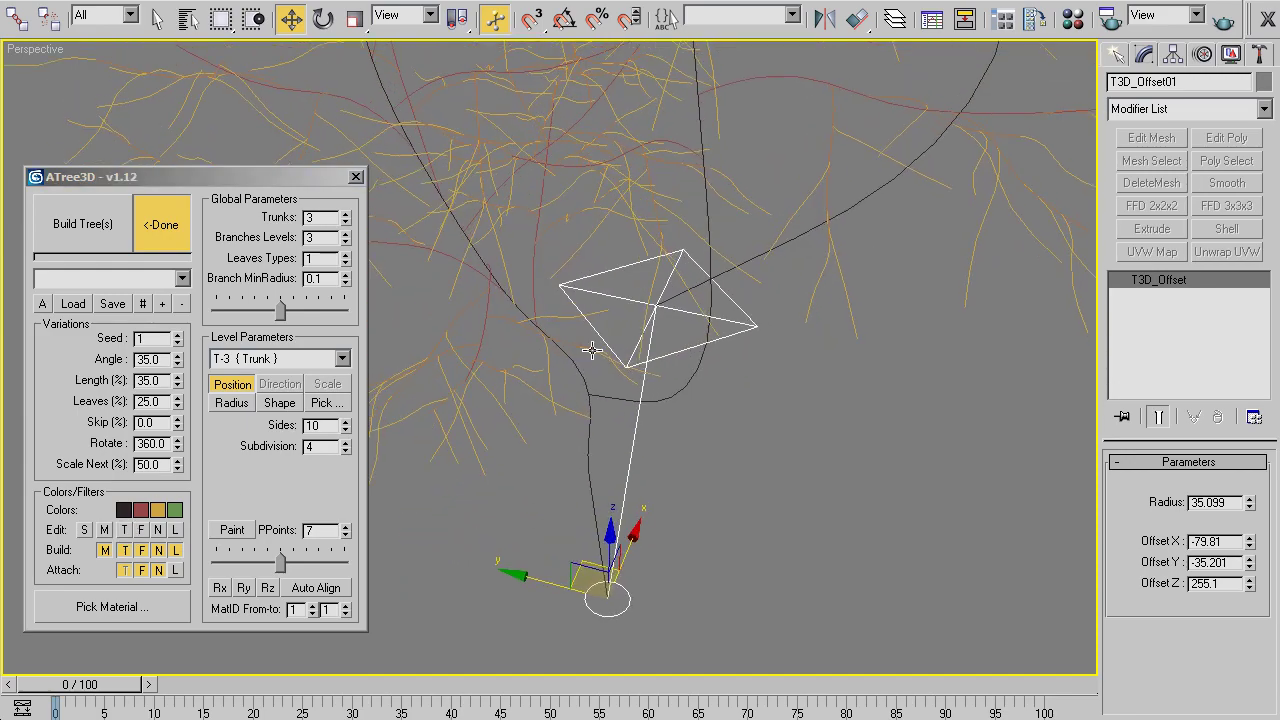
{"action": "mouse_move", "coordinate": [1249, 570]}
{"action": "left_mouse_down"}
{"action": "mouse_move", "coordinate": [1244, 528]}
{"action": "mouse_move", "coordinate": [1249, 558]}
{"action": "left_mouse_up"}
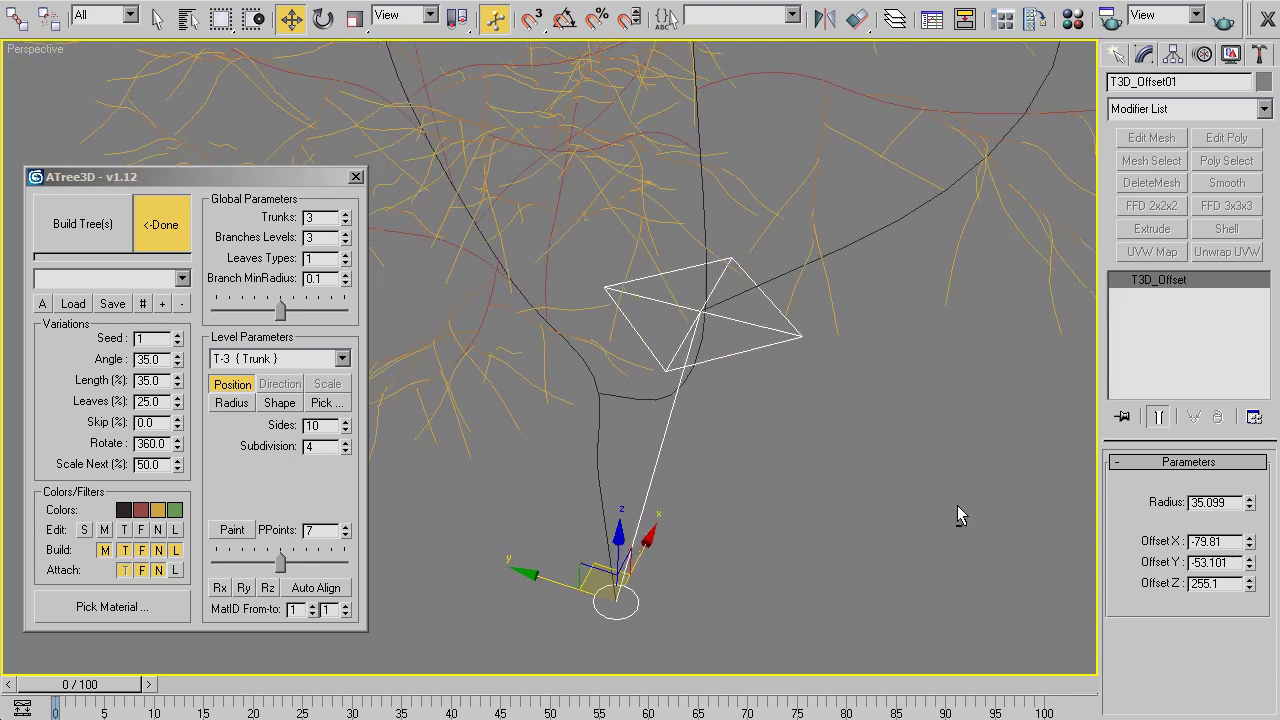
{"action": "middle_click_drag", "start_coordinate": [957, 505], "coordinate": [839, 510], "text": "alt"}
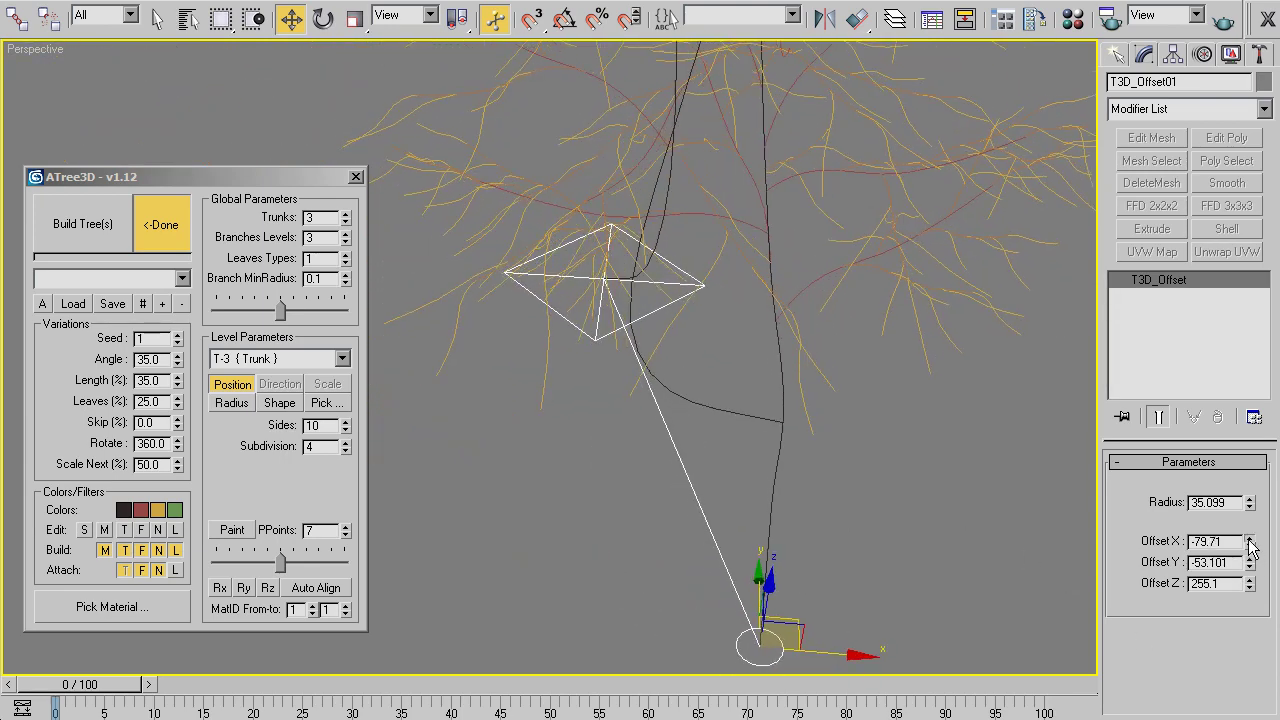
{"action": "left_click_drag", "start_coordinate": [1251, 546], "coordinate": [1243, 443]}
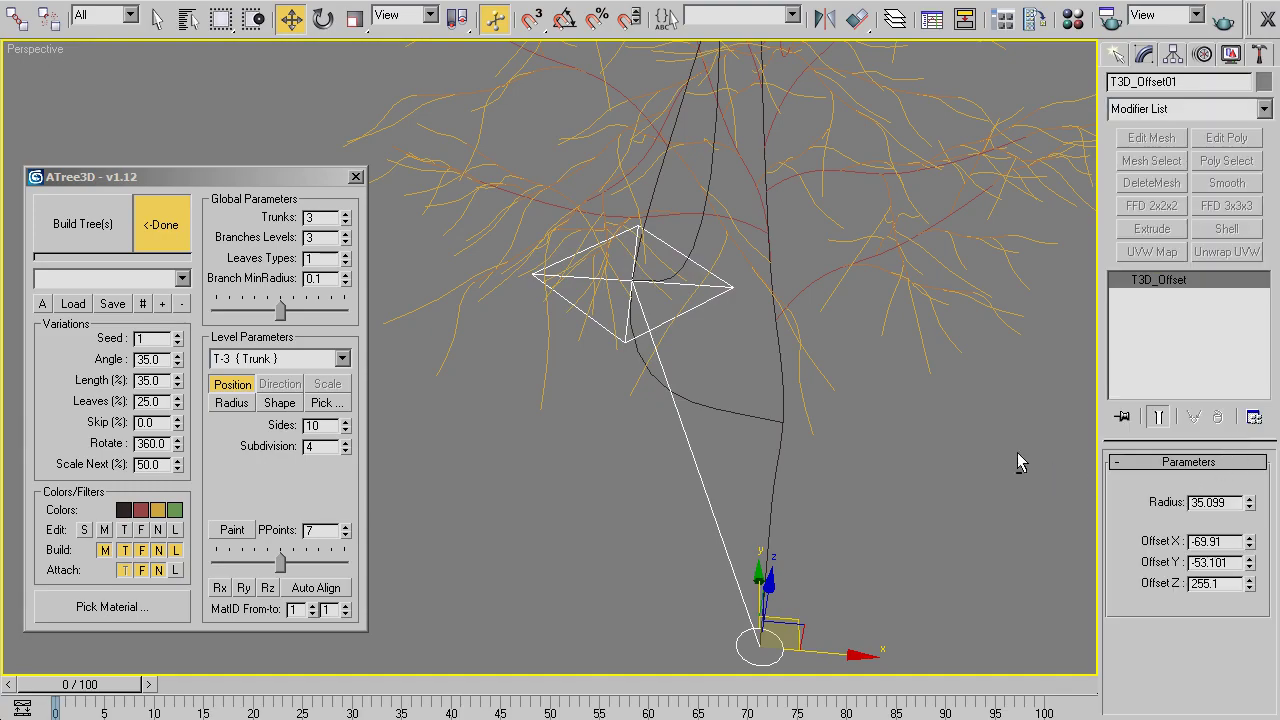
{"action": "mouse_move", "coordinate": [1017, 452]}
{"action": "middle_mouse_down", "text": "alt"}
{"action": "mouse_move", "coordinate": [795, 401]}
{"action": "mouse_move", "coordinate": [895, 382]}
{"action": "mouse_move", "coordinate": [766, 386]}
{"action": "mouse_move", "coordinate": [590, 355]}
{"action": "mouse_move", "coordinate": [880, 383]}
{"action": "mouse_move", "coordinate": [771, 383]}
{"action": "mouse_move", "coordinate": [767, 402]}
{"action": "mouse_move", "coordinate": [634, 386]}
{"action": "middle_mouse_up", "text": "alt"}
{"action": "scroll", "coordinate": [793, 397], "scroll_direction": "down", "scroll_amount": 5}
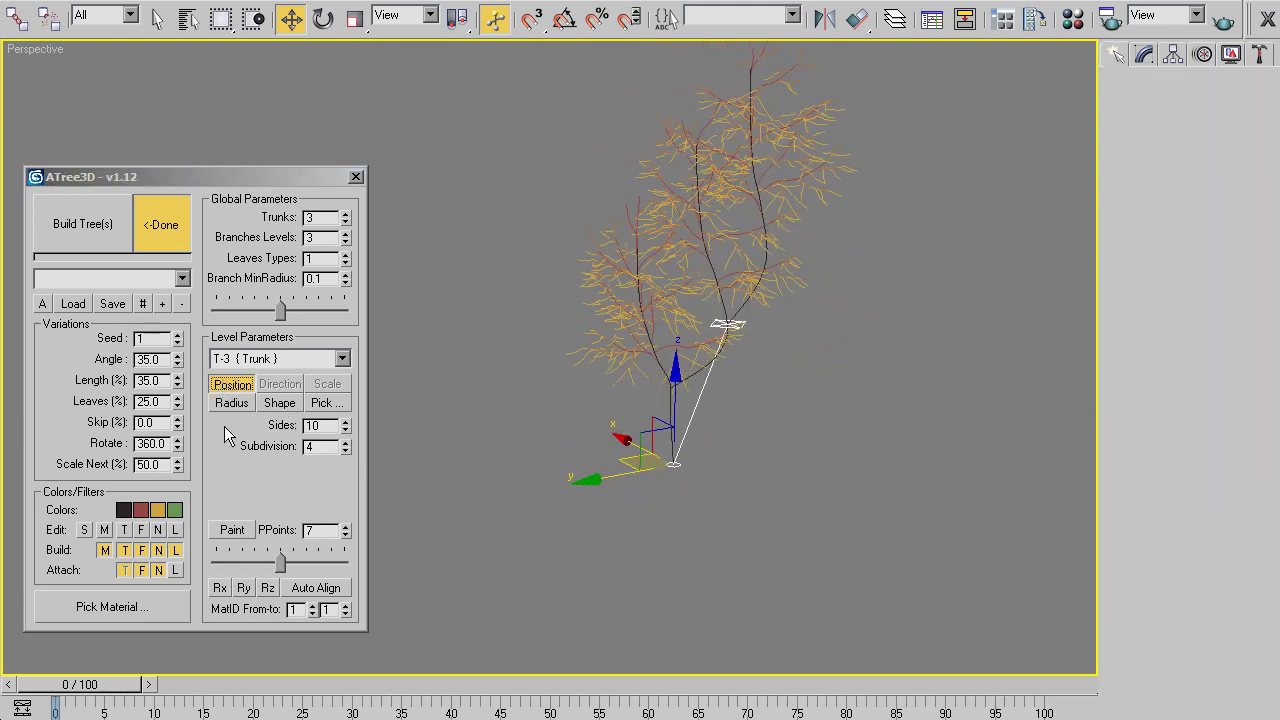
Paint a new curved growth path for the third trunk T-3.
{"action": "left_click", "coordinate": [232, 530]}
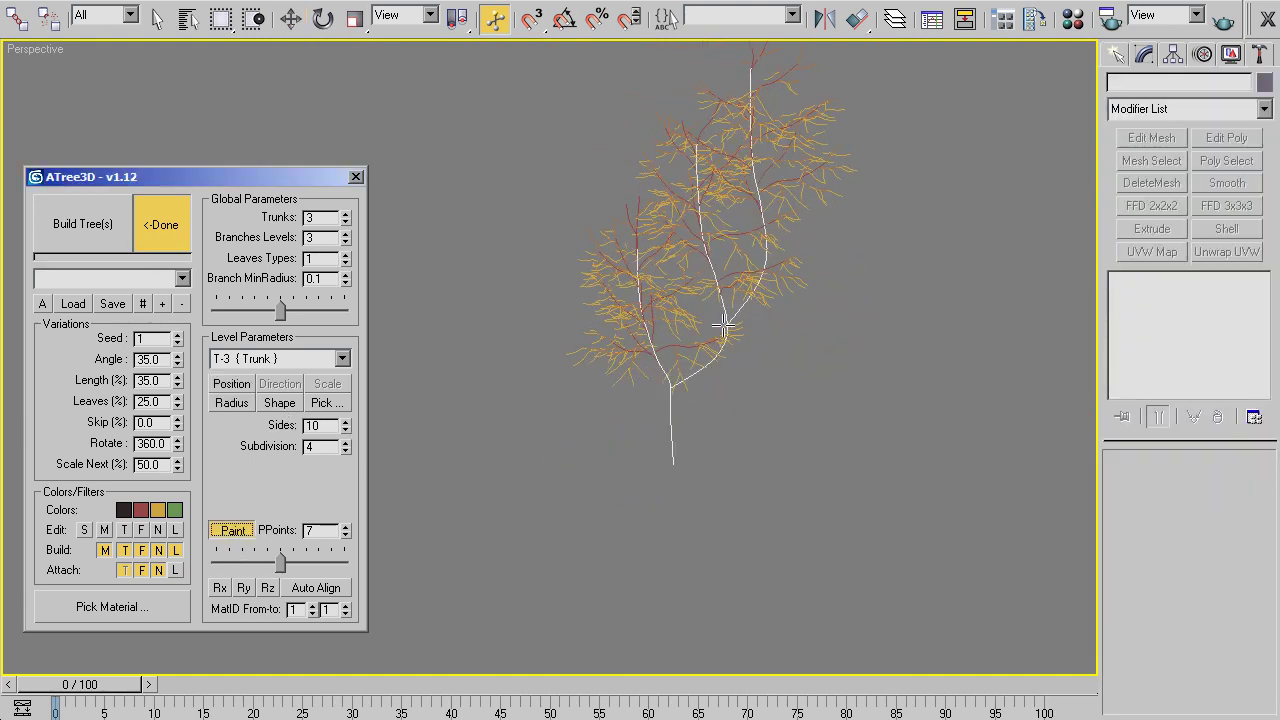
{"action": "middle_click_drag", "start_coordinate": [724, 326], "coordinate": [842, 358], "text": "alt"}
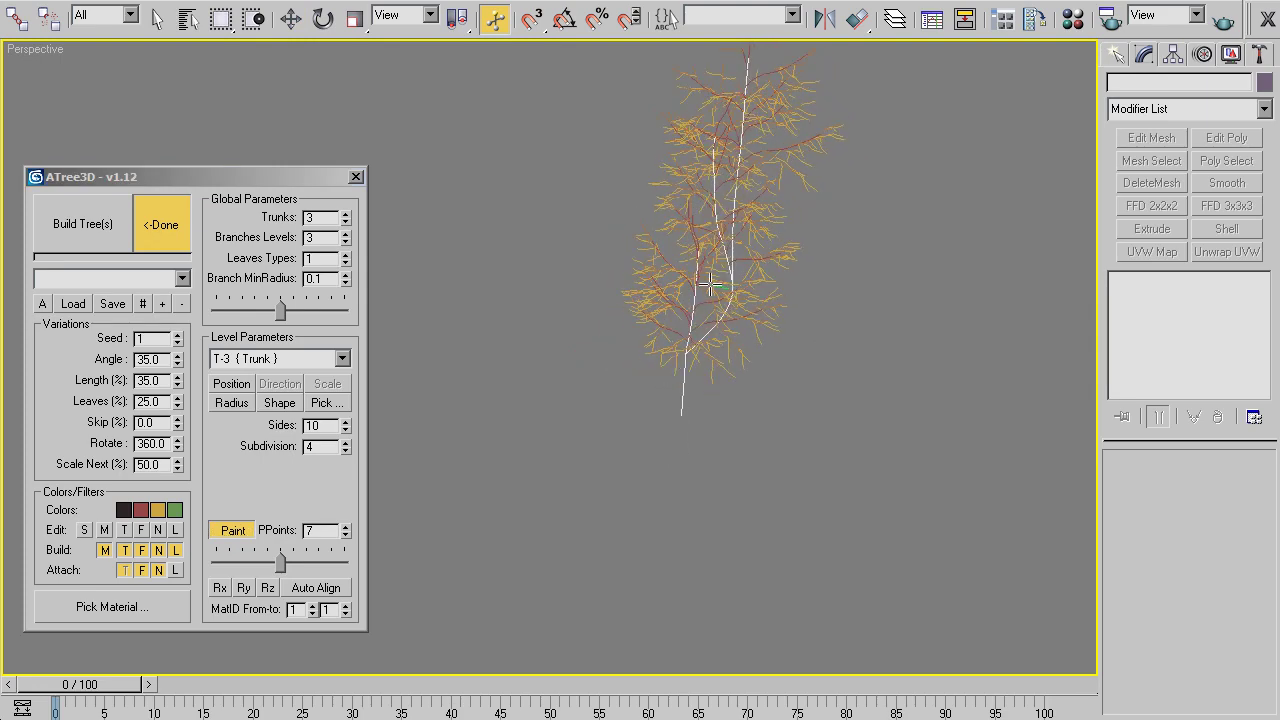
{"action": "left_click_drag", "start_coordinate": [606, 165], "coordinate": [598, 180]}
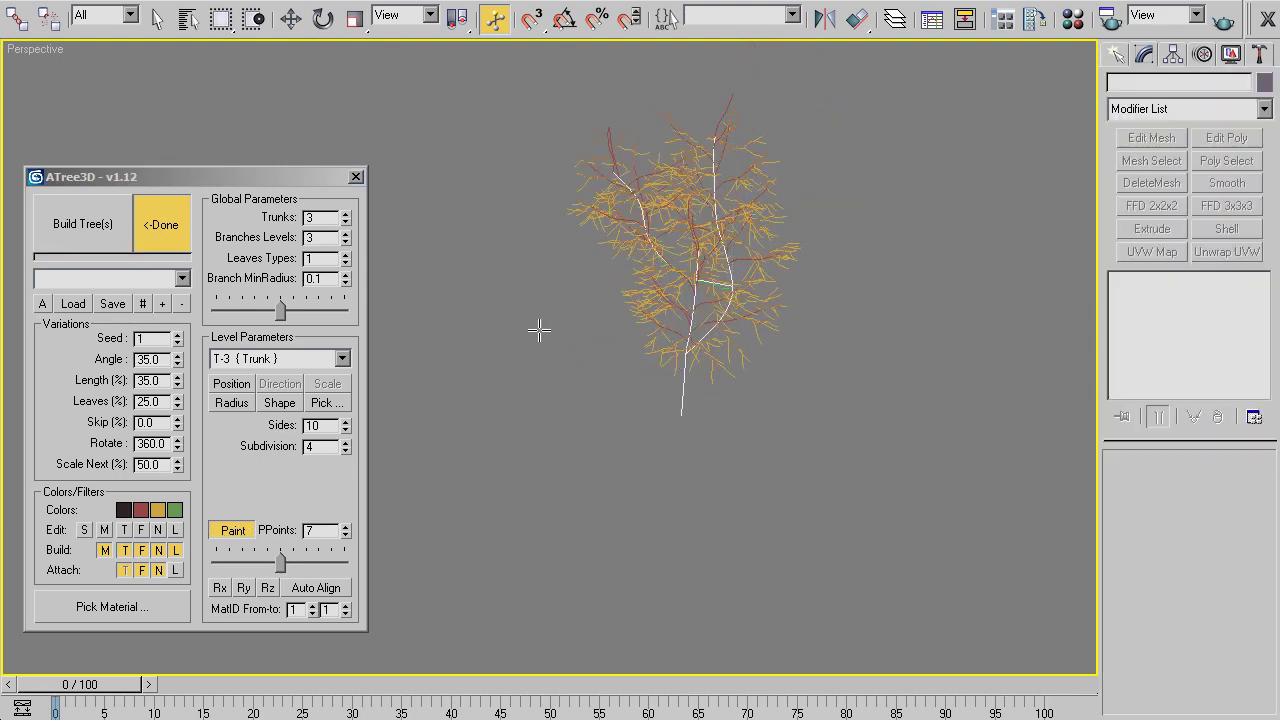
{"action": "mouse_move", "coordinate": [540, 331]}
{"action": "middle_mouse_down", "text": "alt"}
{"action": "mouse_move", "coordinate": [611, 320]}
{"action": "mouse_move", "coordinate": [590, 274]}
{"action": "mouse_move", "coordinate": [560, 334]}
{"action": "mouse_move", "coordinate": [592, 527]}
{"action": "mouse_move", "coordinate": [603, 503]}
{"action": "mouse_move", "coordinate": [566, 346]}
{"action": "mouse_move", "coordinate": [670, 347]}
{"action": "middle_mouse_up", "text": "alt"}
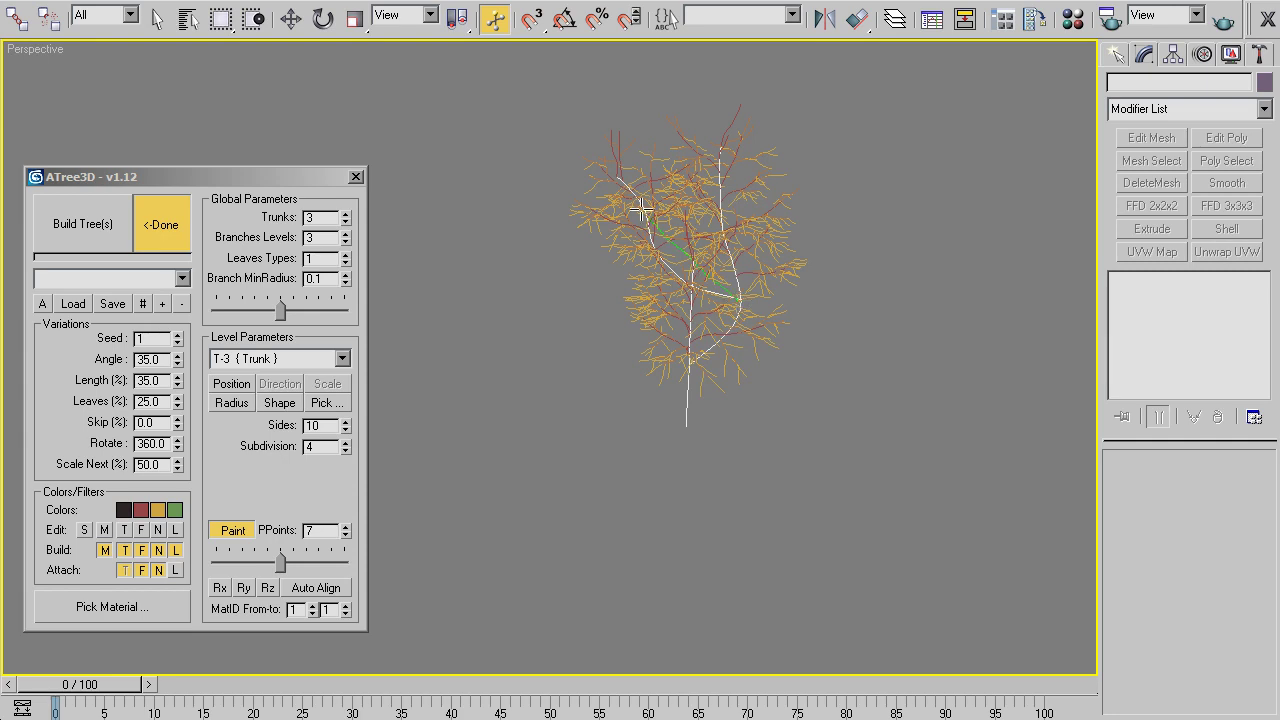
{"action": "left_click_drag", "start_coordinate": [636, 178], "coordinate": [638, 184]}
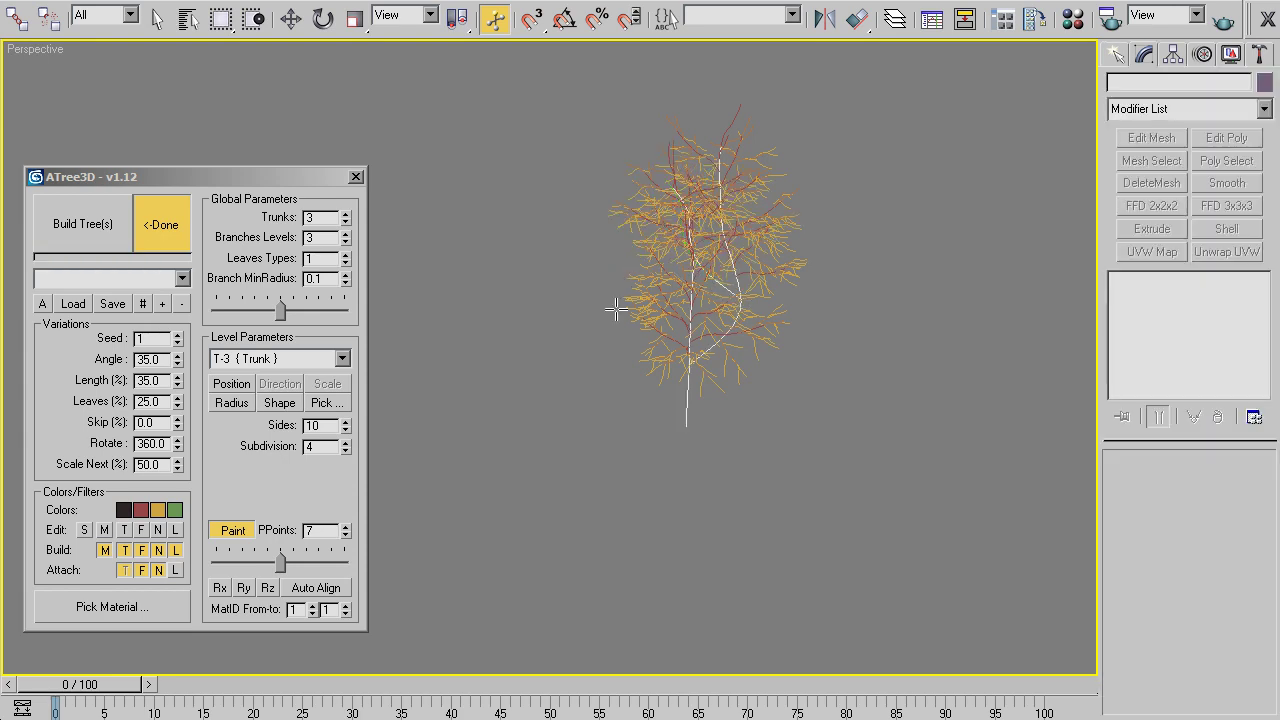
{"action": "mouse_move", "coordinate": [614, 306]}
{"action": "middle_mouse_down", "text": "alt"}
{"action": "mouse_move", "coordinate": [703, 307]}
{"action": "mouse_move", "coordinate": [669, 309]}
{"action": "mouse_move", "coordinate": [656, 344]}
{"action": "middle_mouse_up", "text": "alt"}
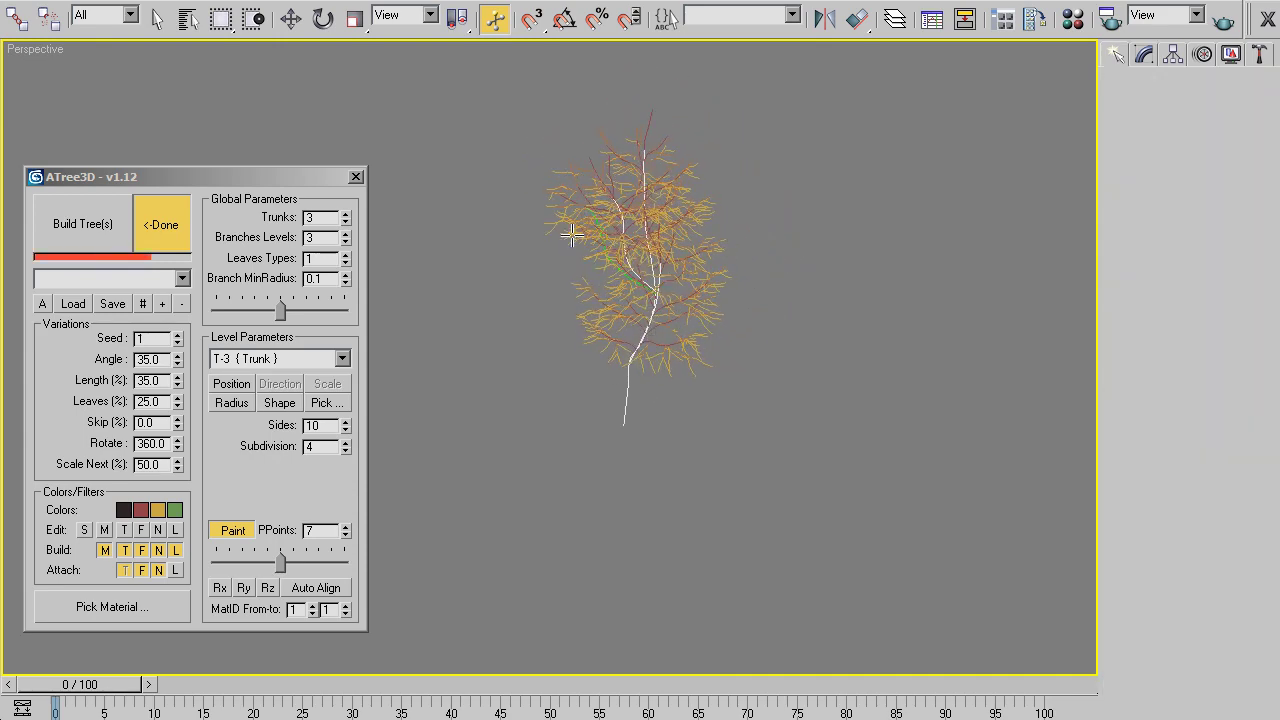
{"action": "mouse_move", "coordinate": [560, 297]}
{"action": "middle_mouse_down", "text": "alt"}
{"action": "mouse_move", "coordinate": [589, 433]}
{"action": "mouse_move", "coordinate": [591, 343]}
{"action": "mouse_move", "coordinate": [651, 303]}
{"action": "mouse_move", "coordinate": [668, 311]}
{"action": "mouse_move", "coordinate": [737, 480]}
{"action": "middle_mouse_up", "text": "alt"}
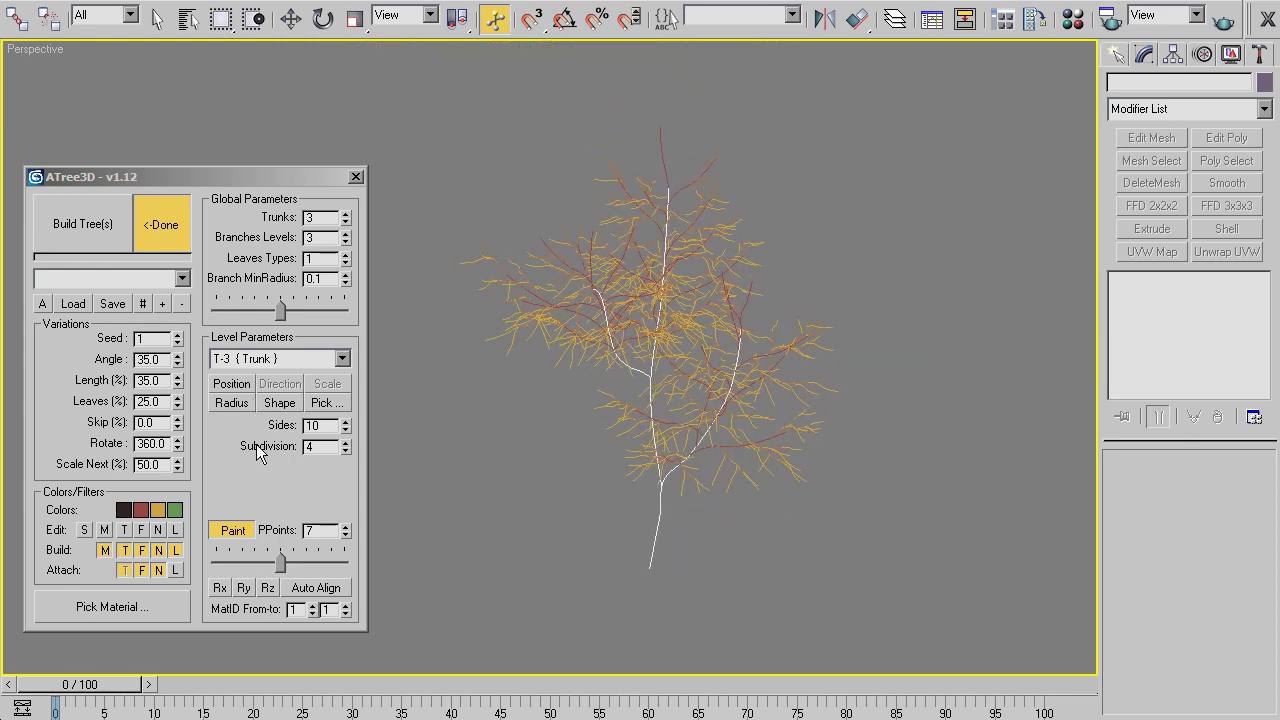
Turn off Paint and build the three-trunk tree with solid trunks and leaves.
{"action": "left_click", "coordinate": [235, 531]}
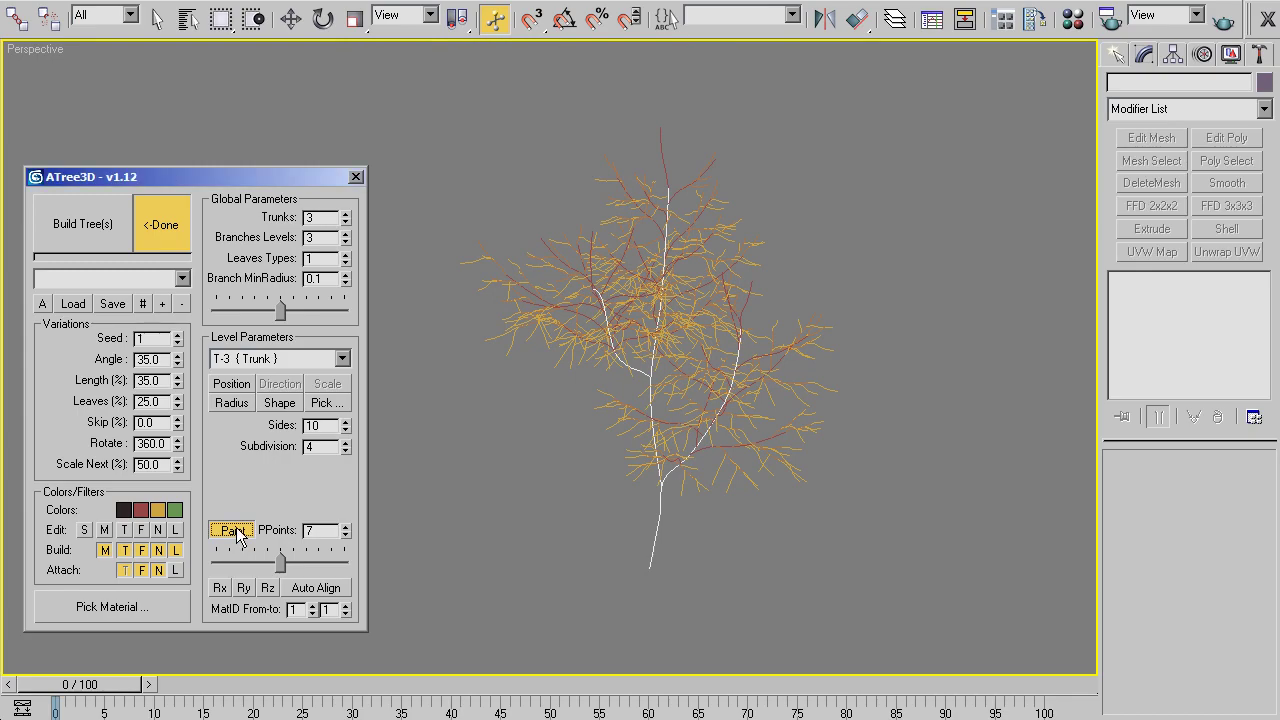
{"action": "left_click", "coordinate": [92, 228]}
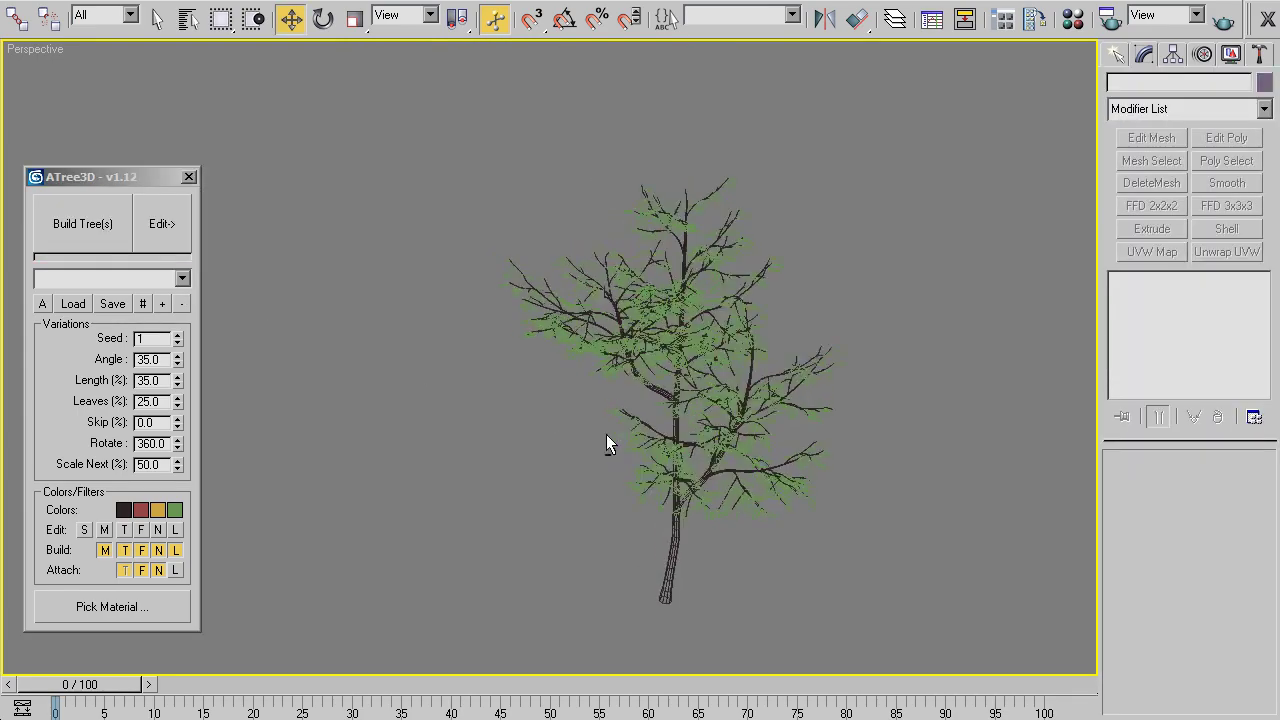
{"action": "mouse_move", "coordinate": [606, 444]}
{"action": "middle_mouse_down"}
{"action": "mouse_move", "coordinate": [494, 404]}
{"action": "mouse_move", "coordinate": [380, 398]}
{"action": "mouse_move", "coordinate": [383, 365]}
{"action": "mouse_move", "coordinate": [474, 297]}
{"action": "mouse_move", "coordinate": [463, 314]}
{"action": "middle_mouse_up"}
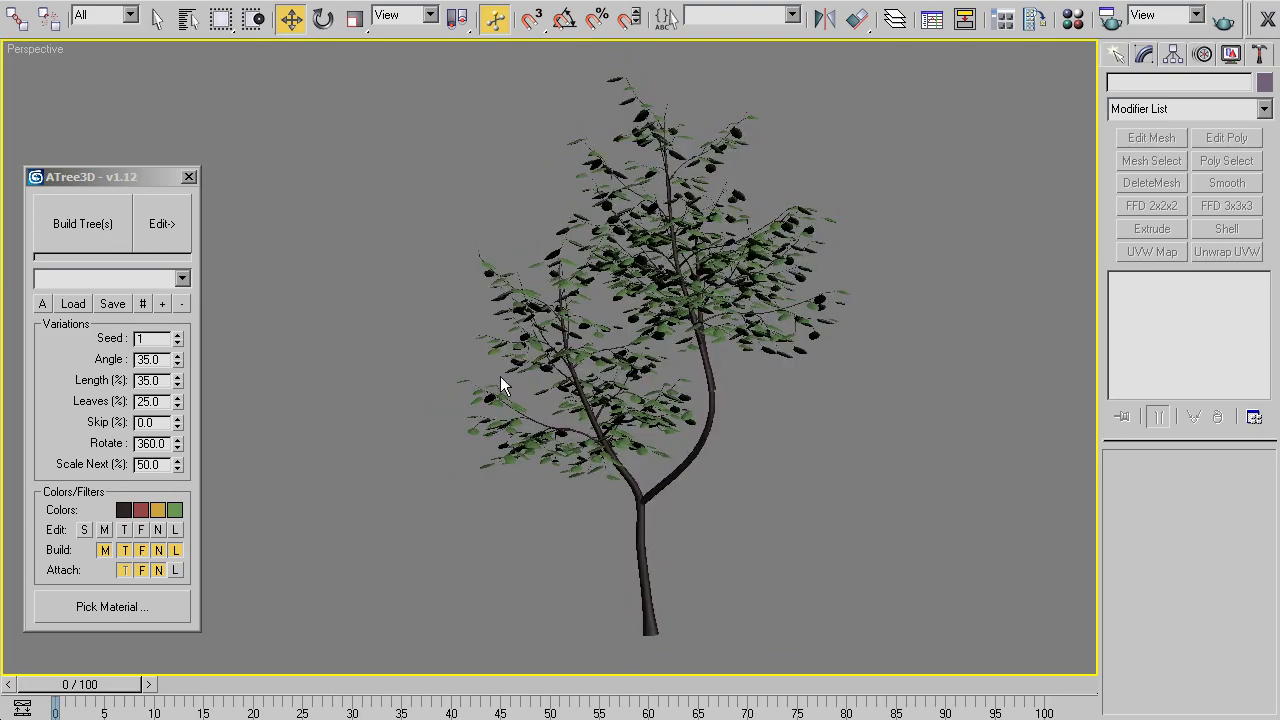
{"action": "mouse_move", "coordinate": [502, 386]}
{"action": "middle_mouse_down", "text": "alt"}
{"action": "mouse_move", "coordinate": [449, 367]}
{"action": "mouse_move", "coordinate": [654, 420]}
{"action": "mouse_move", "coordinate": [1011, 451]}
{"action": "mouse_move", "coordinate": [943, 432]}
{"action": "mouse_move", "coordinate": [808, 436]}
{"action": "middle_mouse_up", "text": "alt"}
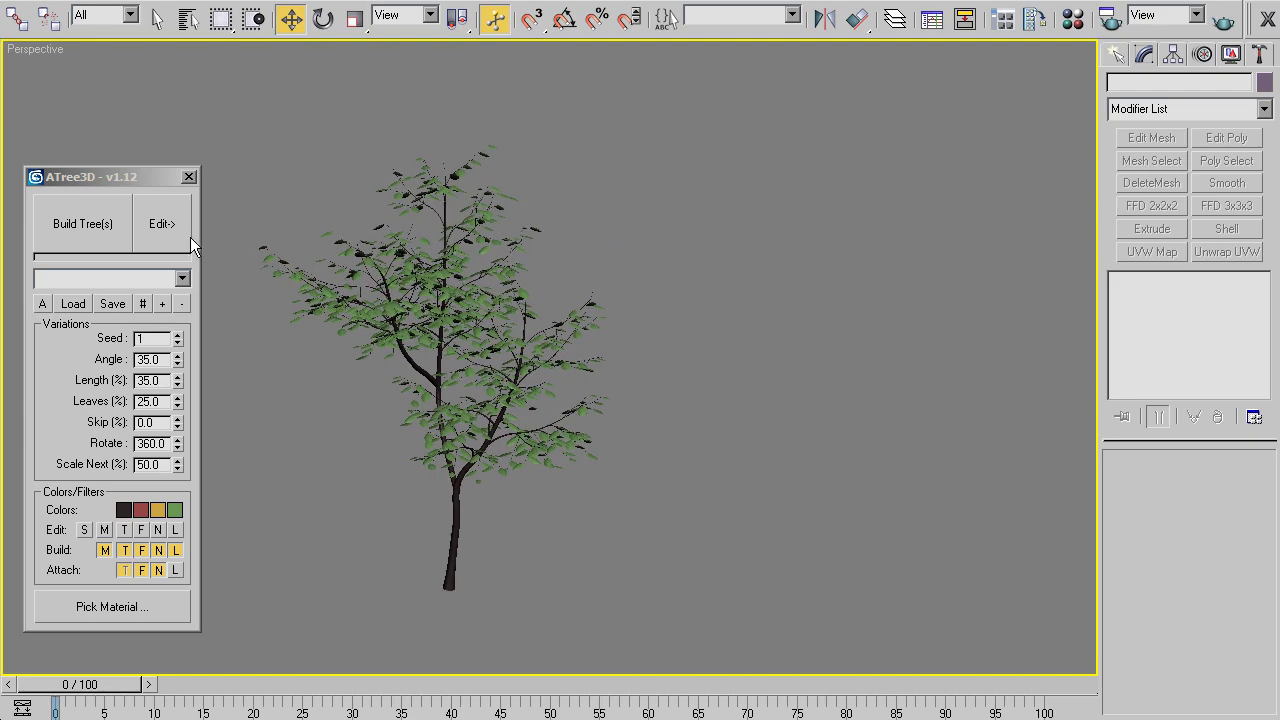
Place a second tree to the right and step its Seed up to 10.
{"action": "left_click", "coordinate": [825, 570]}
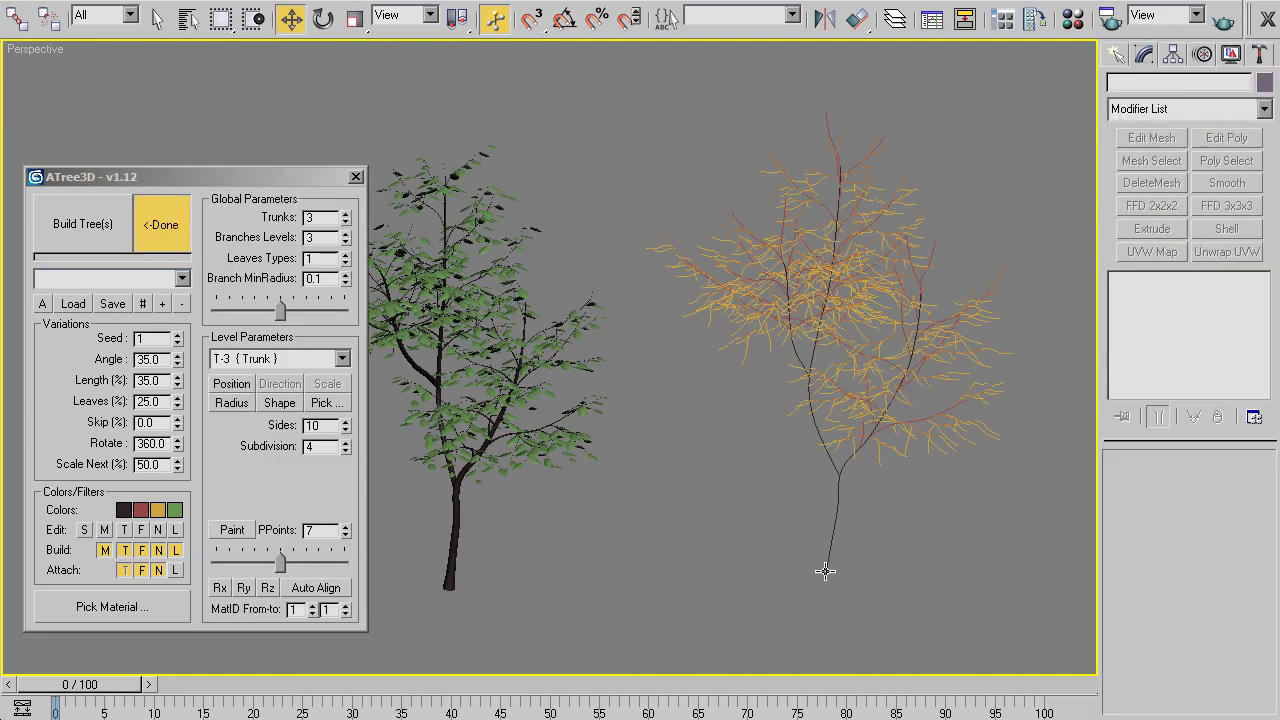
{"action": "middle_click_drag", "start_coordinate": [760, 503], "coordinate": [597, 503], "text": "alt"}
{"action": "left_click", "coordinate": [177, 334]}
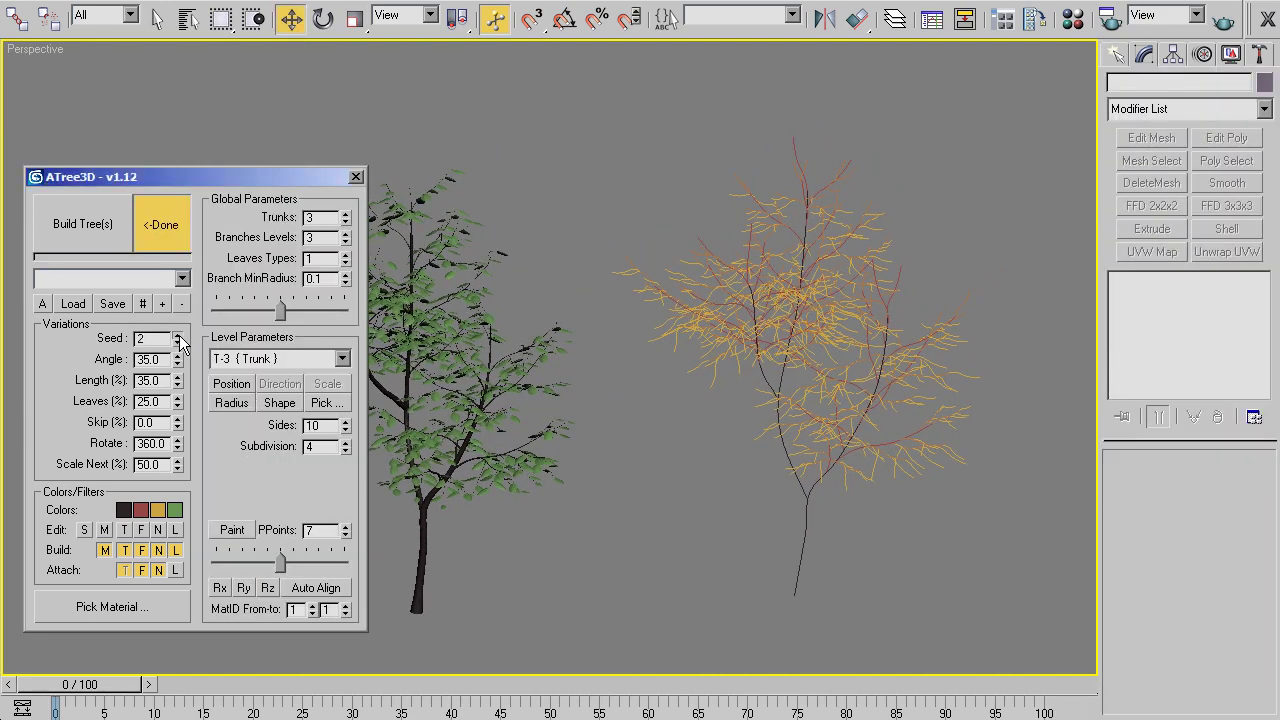
{"action": "left_click", "coordinate": [177, 334]}
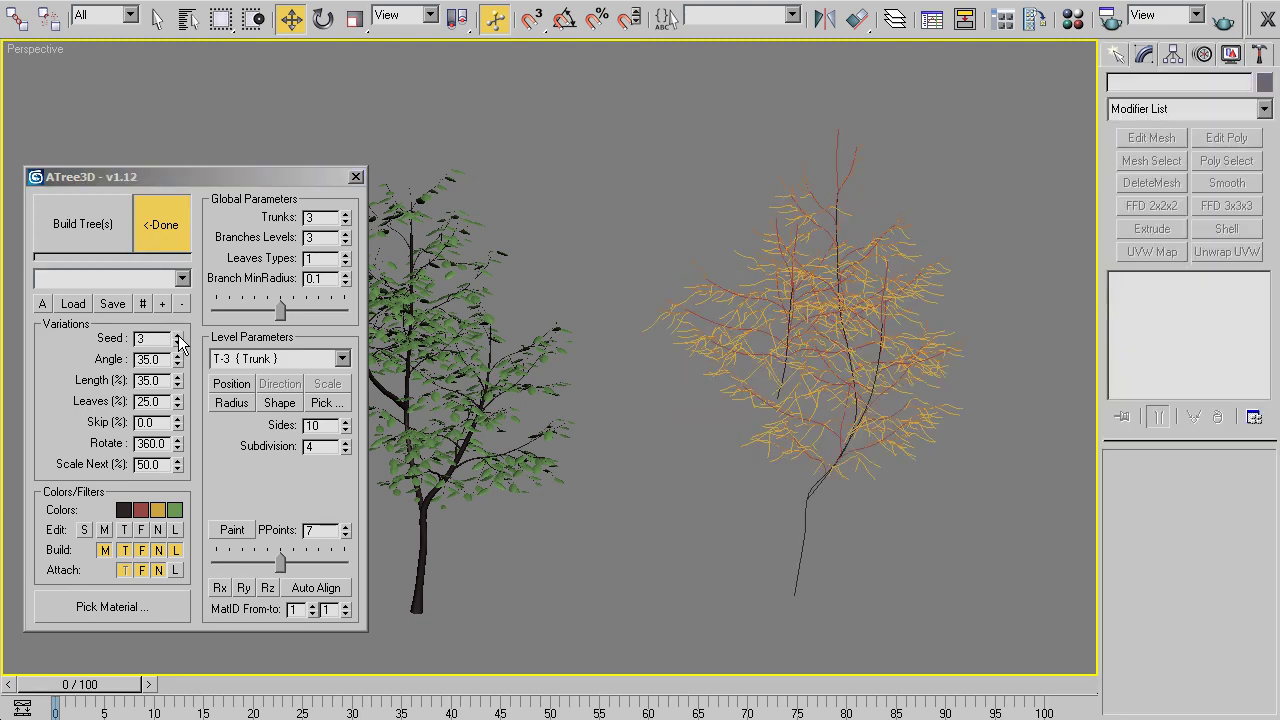
{"action": "left_click", "coordinate": [177, 334]}
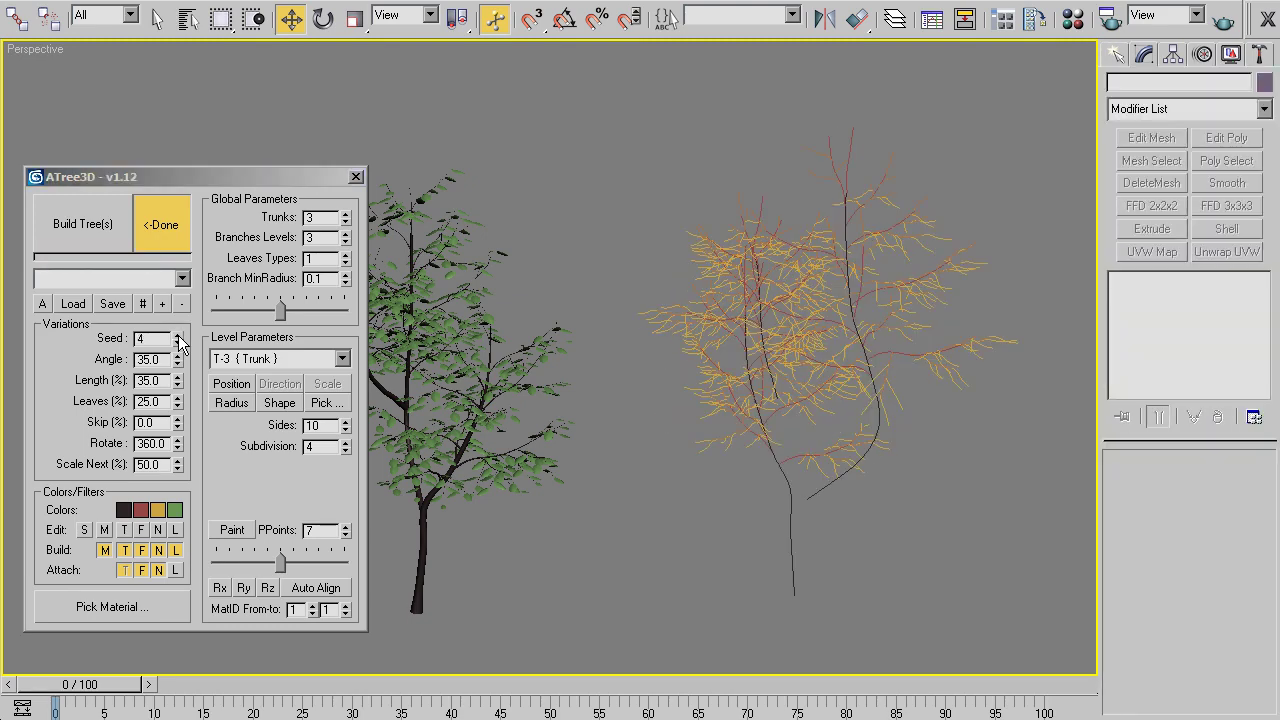
{"action": "left_click", "coordinate": [177, 334]}
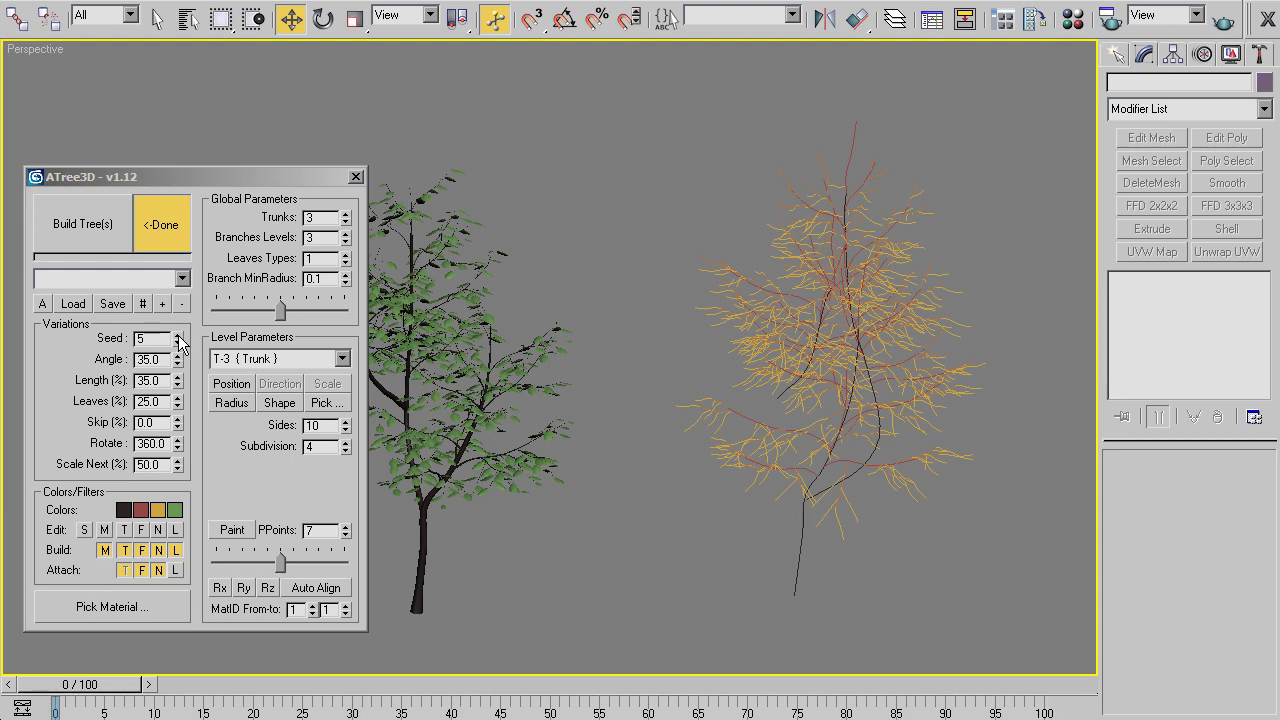
{"action": "left_click", "coordinate": [177, 334]}
{"action": "left_click", "coordinate": [177, 334]}
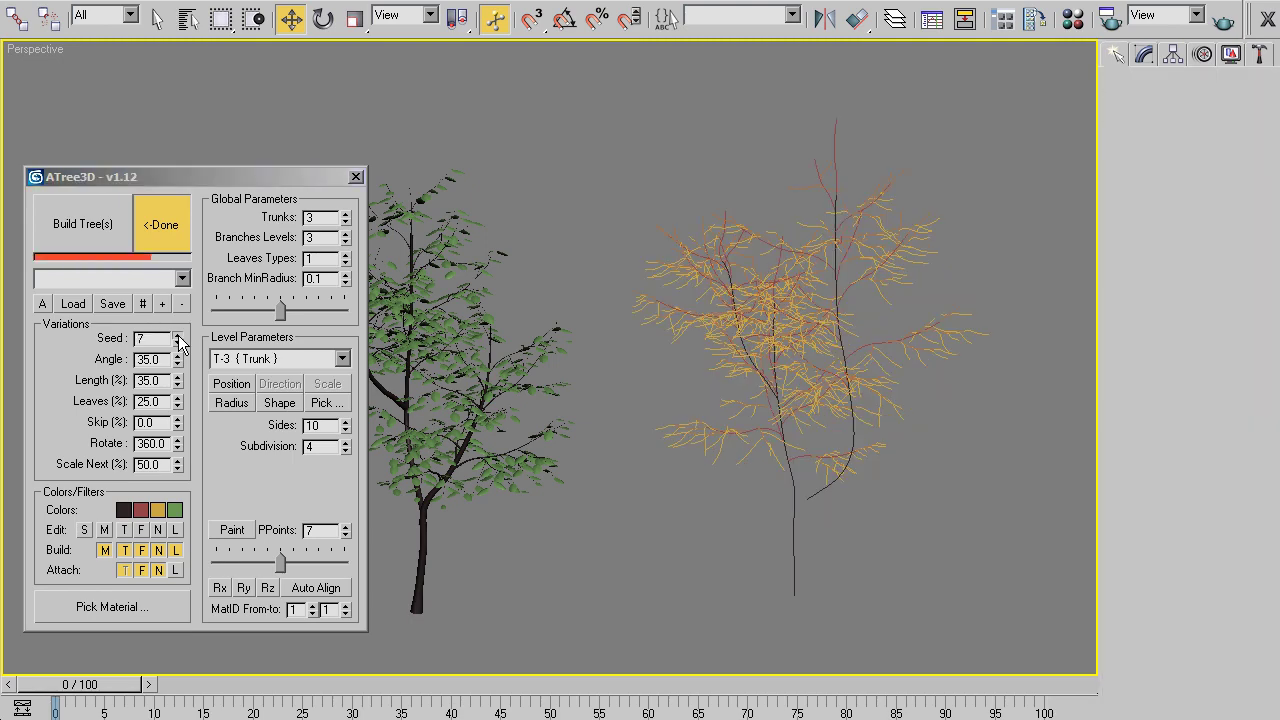
{"action": "left_click", "coordinate": [177, 334]}
{"action": "left_click", "coordinate": [177, 334]}
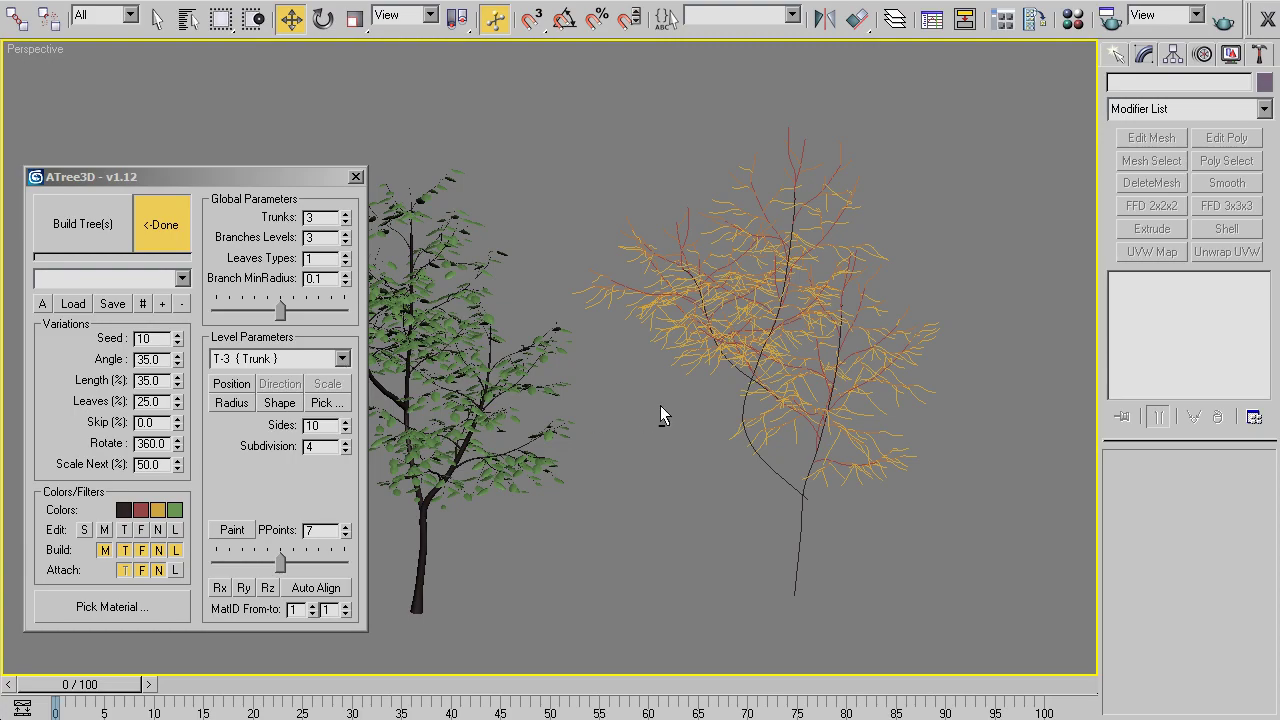
{"action": "mouse_move", "coordinate": [660, 405]}
{"action": "middle_mouse_down", "text": "alt"}
{"action": "mouse_move", "coordinate": [595, 399]}
{"action": "mouse_move", "coordinate": [563, 379]}
{"action": "mouse_move", "coordinate": [574, 378]}
{"action": "mouse_move", "coordinate": [579, 387]}
{"action": "mouse_move", "coordinate": [554, 391]}
{"action": "mouse_move", "coordinate": [365, 350]}
{"action": "middle_mouse_up", "text": "alt"}
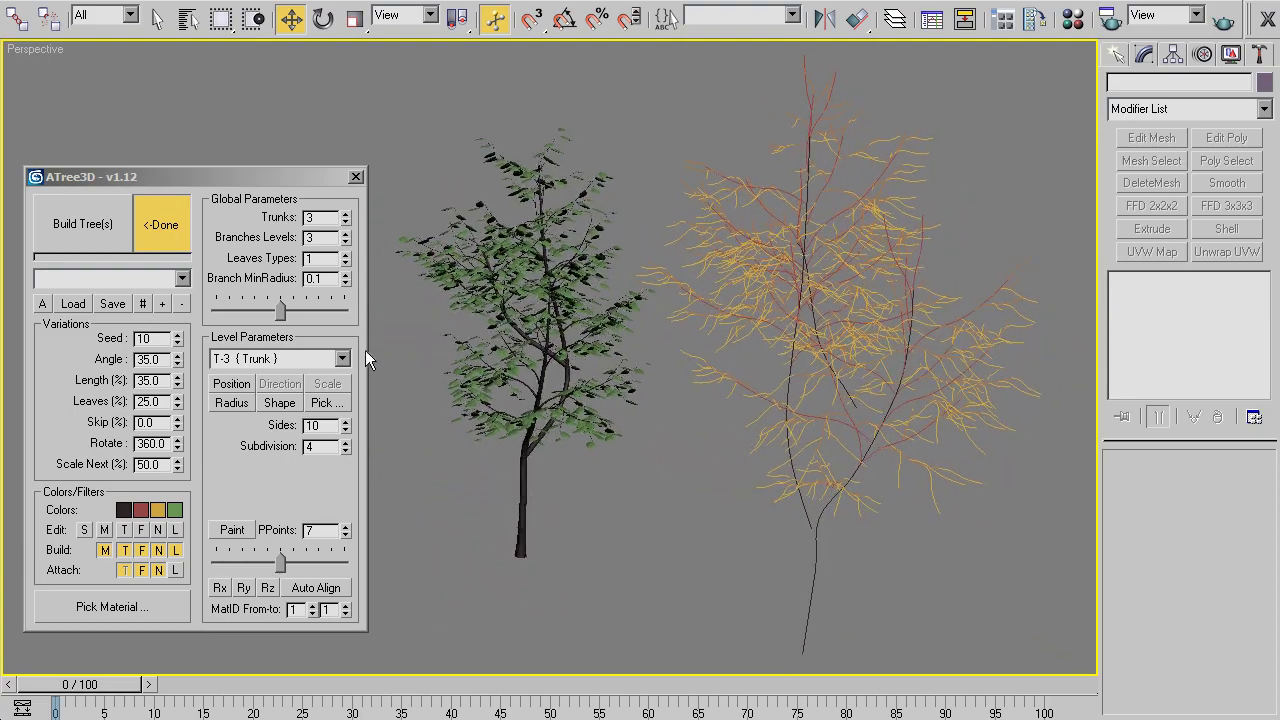
Enable Position on the new tree and move trunk T-2's base to a new spot.
{"action": "left_click", "coordinate": [252, 362]}
{"action": "left_click", "coordinate": [250, 400]}
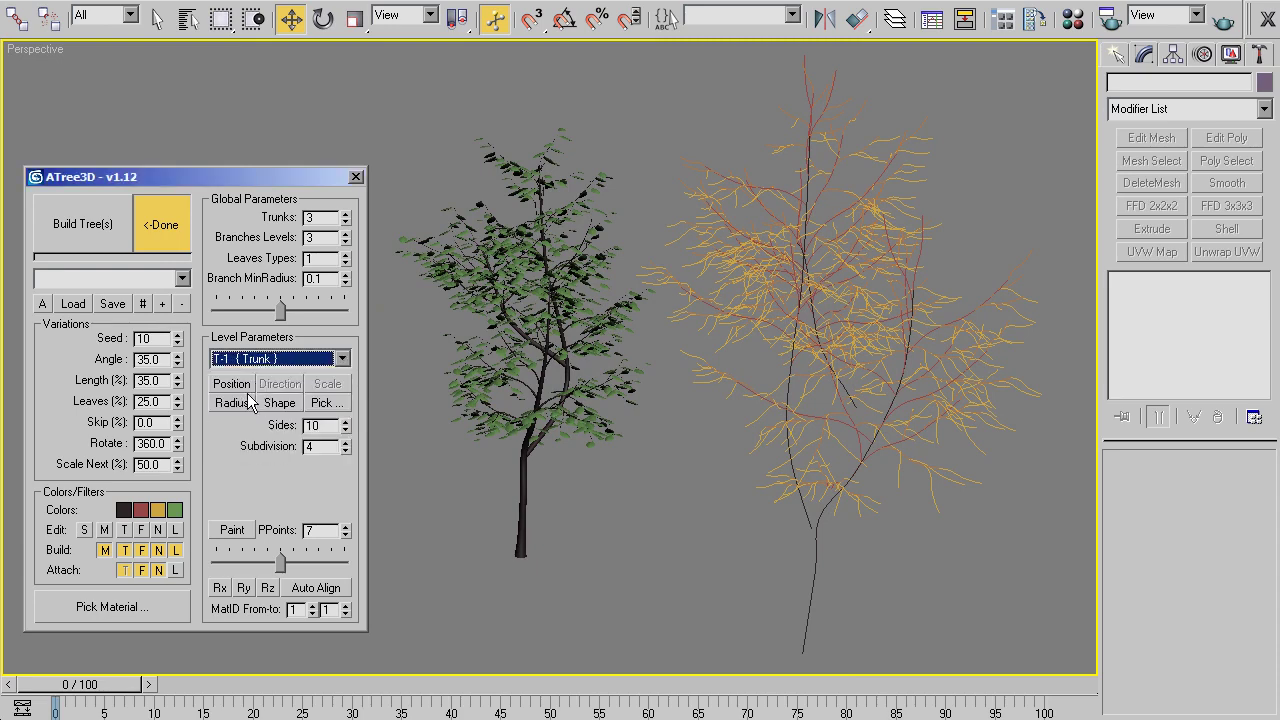
{"action": "left_click", "coordinate": [234, 385]}
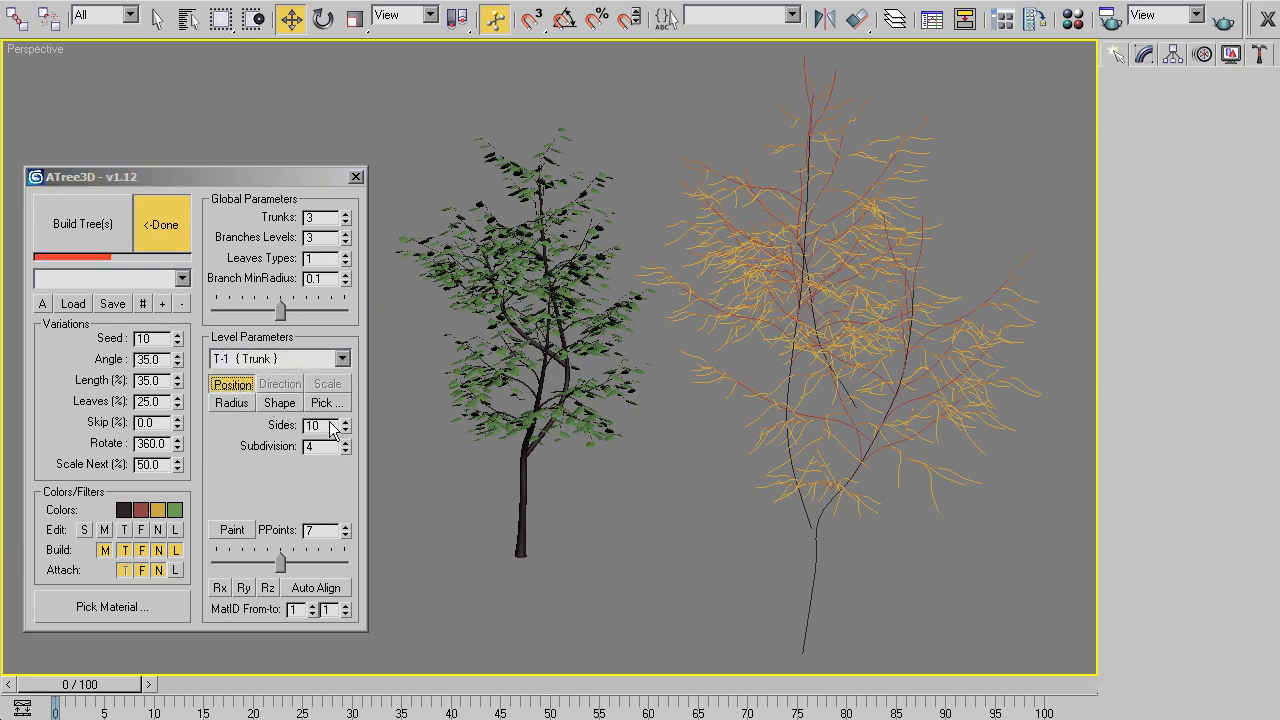
{"action": "middle_click_drag", "start_coordinate": [719, 562], "coordinate": [669, 489], "text": "alt"}
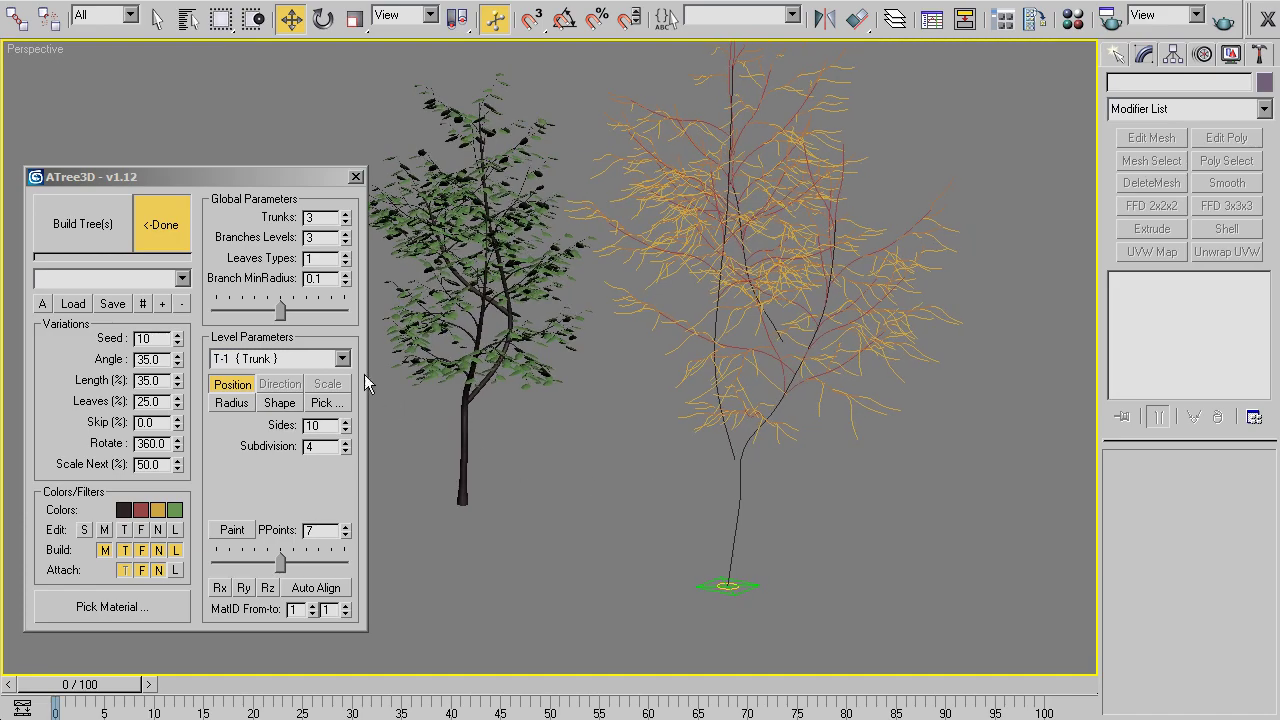
{"action": "left_click", "coordinate": [330, 359]}
{"action": "left_click", "coordinate": [317, 389]}
{"action": "mouse_move", "coordinate": [518, 441]}
{"action": "middle_mouse_down", "text": "alt"}
{"action": "mouse_move", "coordinate": [580, 465]}
{"action": "mouse_move", "coordinate": [539, 411]}
{"action": "middle_mouse_up", "text": "alt"}
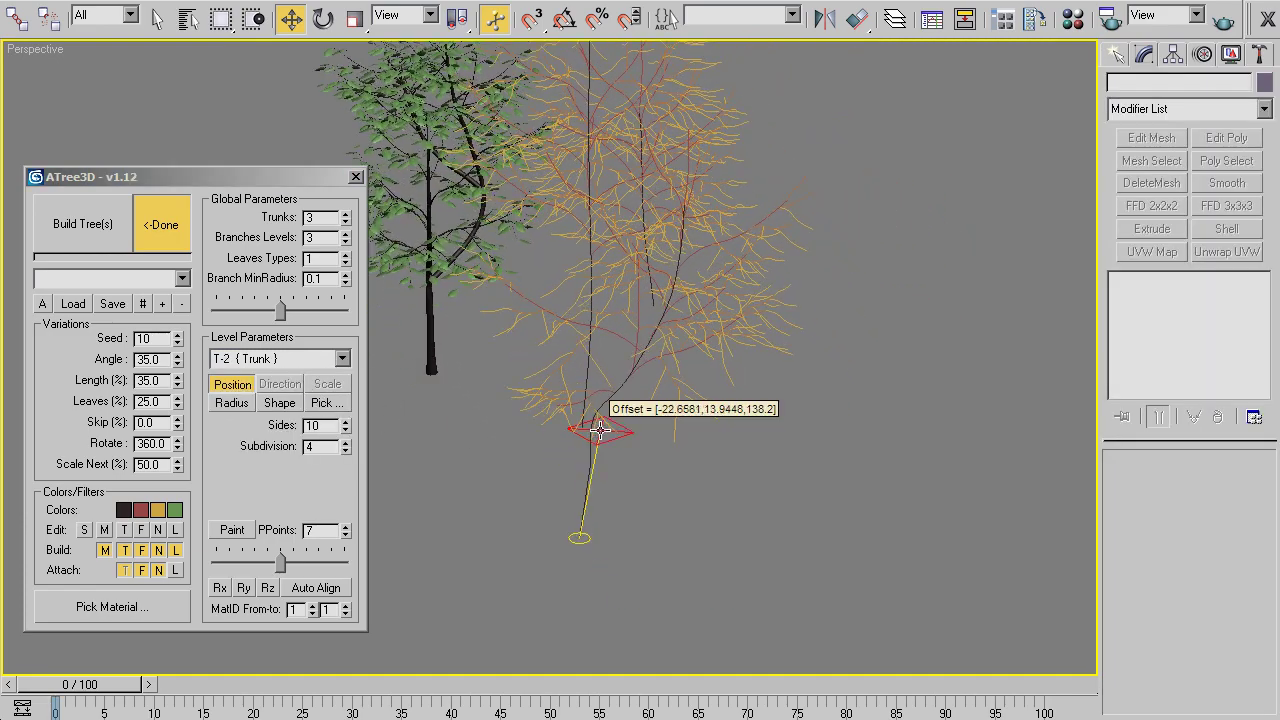
{"action": "mouse_move", "coordinate": [593, 422]}
{"action": "middle_mouse_down", "text": "alt"}
{"action": "mouse_move", "coordinate": [582, 417]}
{"action": "mouse_move", "coordinate": [657, 428]}
{"action": "middle_mouse_up", "text": "alt"}
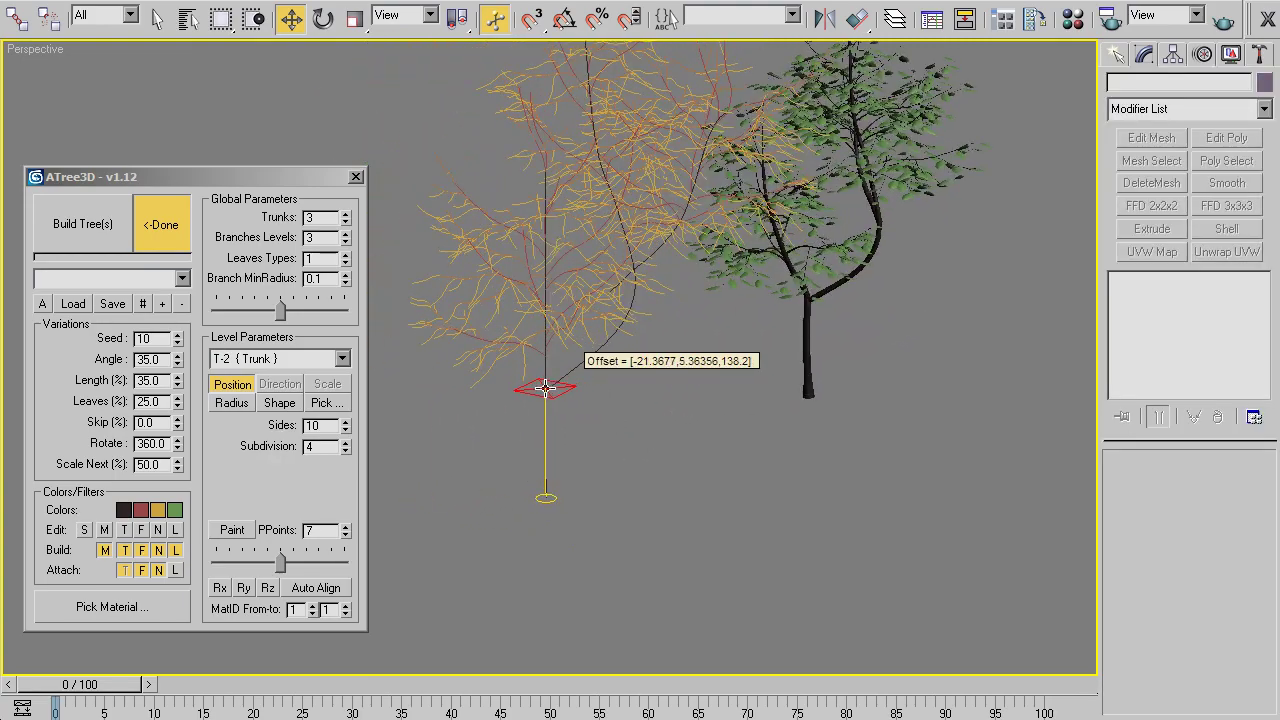
{"action": "left_click_drag", "start_coordinate": [545, 387], "coordinate": [545, 389]}
{"action": "mouse_move", "coordinate": [519, 427]}
{"action": "middle_mouse_down", "text": "alt"}
{"action": "mouse_move", "coordinate": [643, 429]}
{"action": "mouse_move", "coordinate": [703, 515]}
{"action": "middle_mouse_up", "text": "alt"}
Move the third trunk T-3's base beside the others.
{"action": "left_click", "coordinate": [342, 359]}
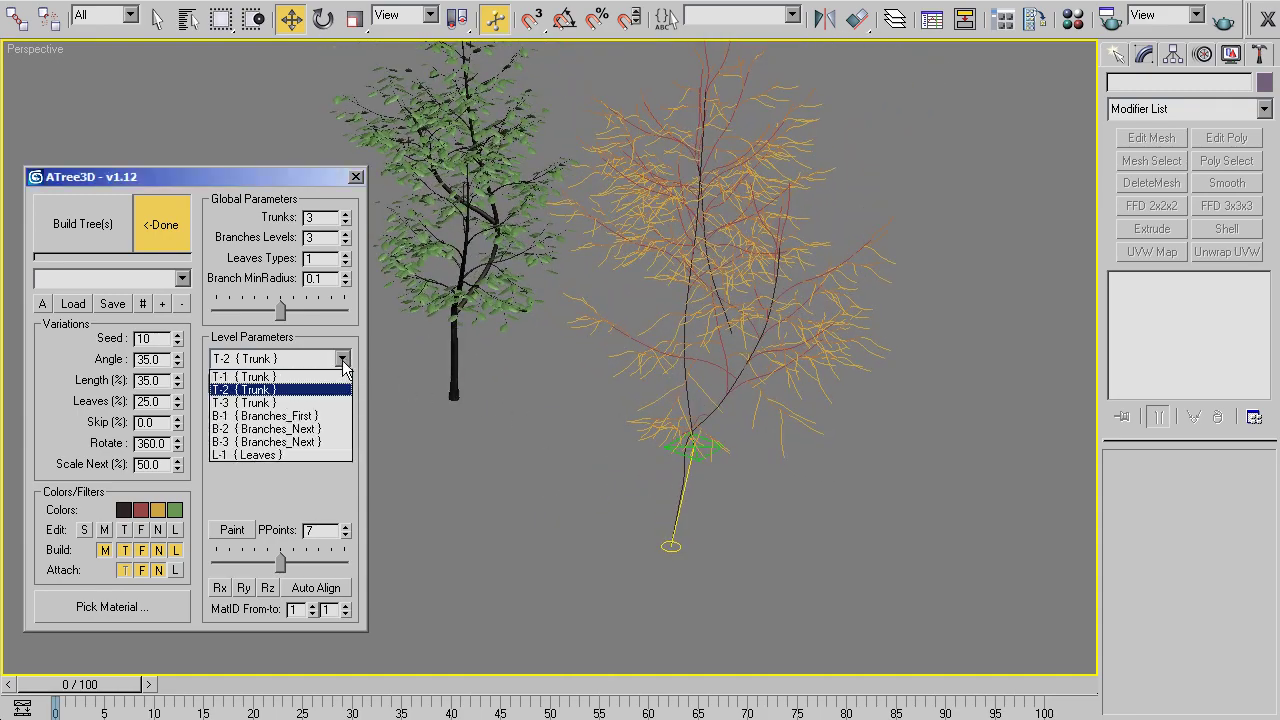
{"action": "left_click", "coordinate": [313, 403]}
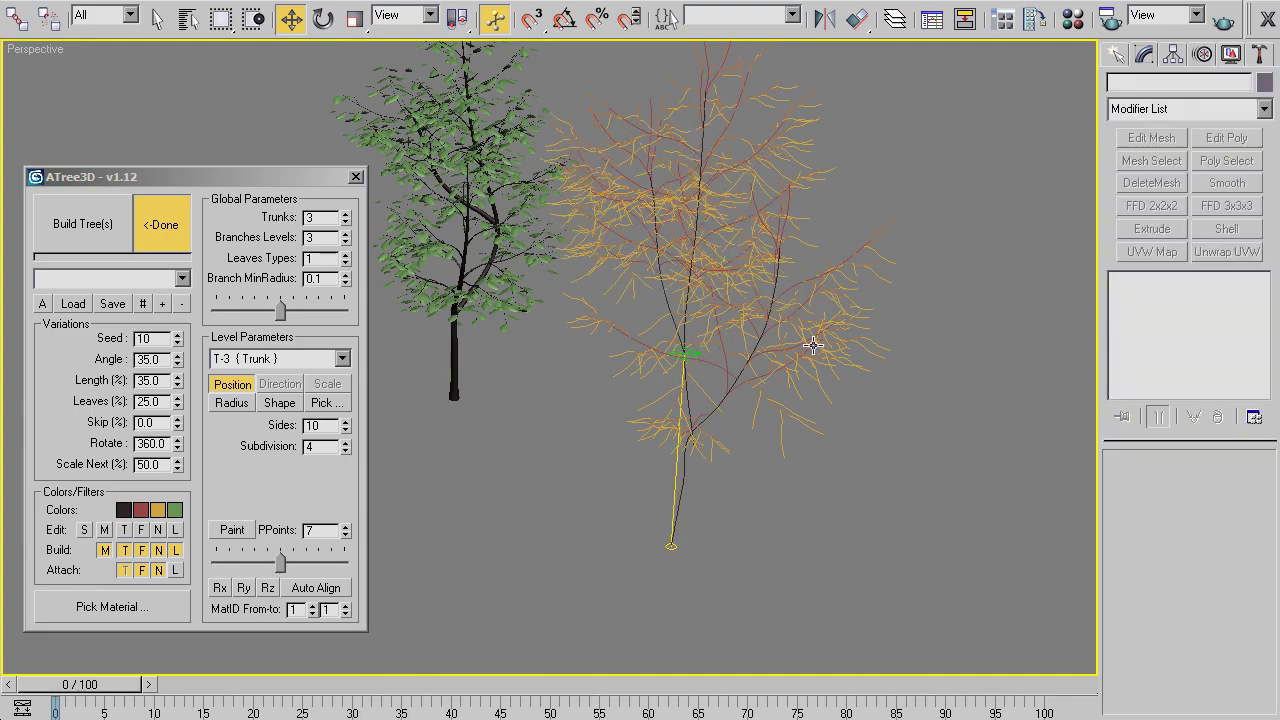
{"action": "middle_click_drag", "start_coordinate": [684, 353], "coordinate": [530, 398], "text": "alt"}
{"action": "left_click_drag", "start_coordinate": [530, 398], "coordinate": [527, 408]}
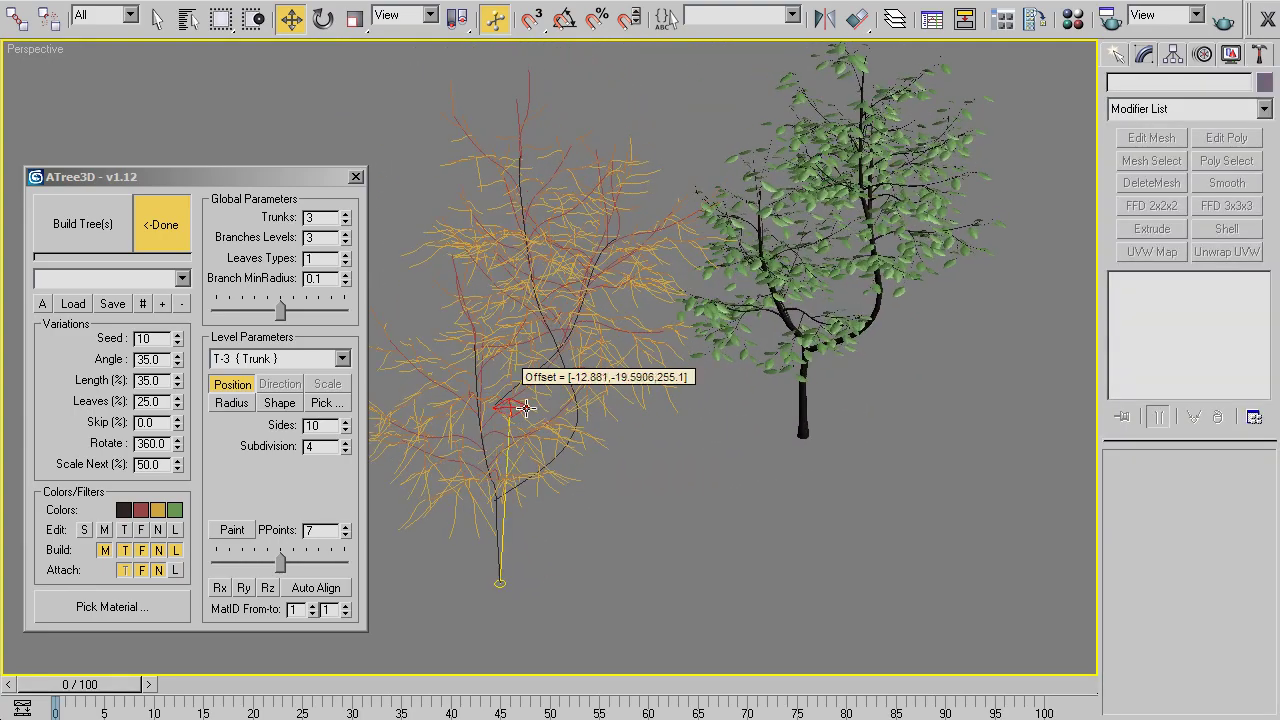
{"action": "mouse_move", "coordinate": [634, 423]}
{"action": "middle_mouse_down", "text": "alt"}
{"action": "mouse_move", "coordinate": [654, 366]}
{"action": "mouse_move", "coordinate": [597, 343]}
{"action": "mouse_move", "coordinate": [668, 330]}
{"action": "middle_mouse_up", "text": "alt"}
{"action": "scroll", "coordinate": [668, 330], "scroll_direction": "up", "scroll_amount": 5}
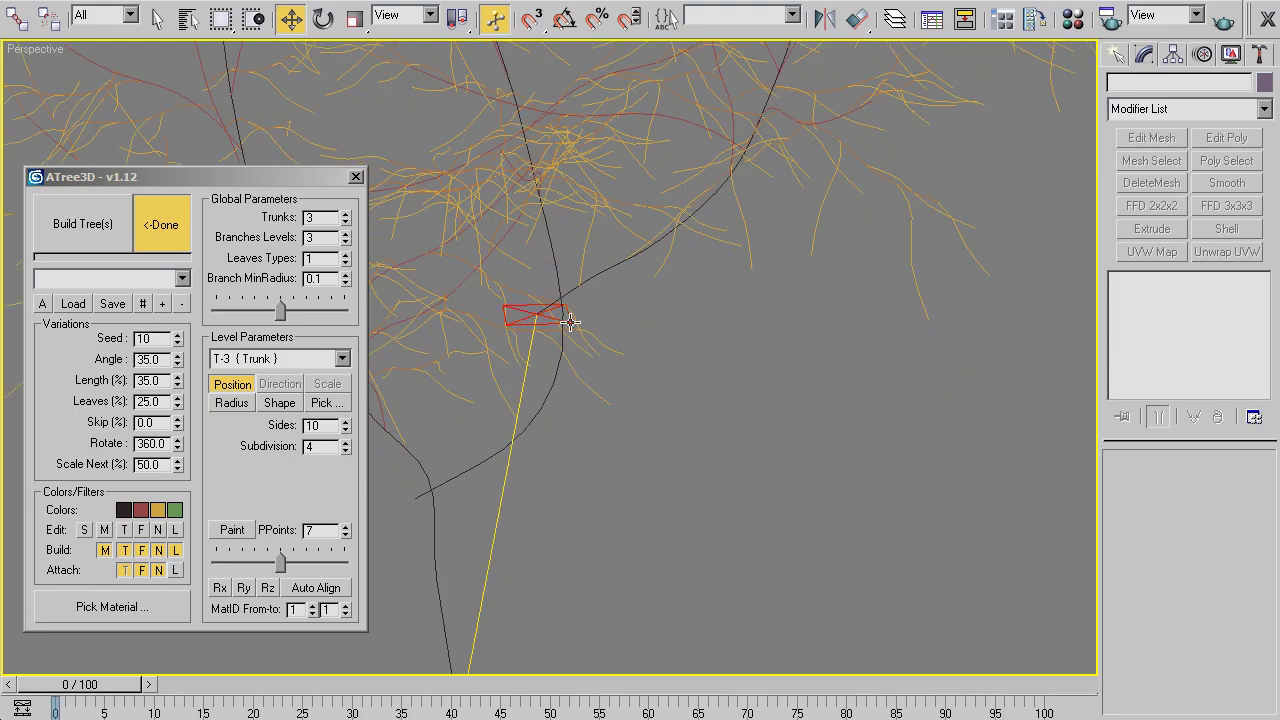
{"action": "left_click_drag", "start_coordinate": [566, 320], "coordinate": [565, 307]}
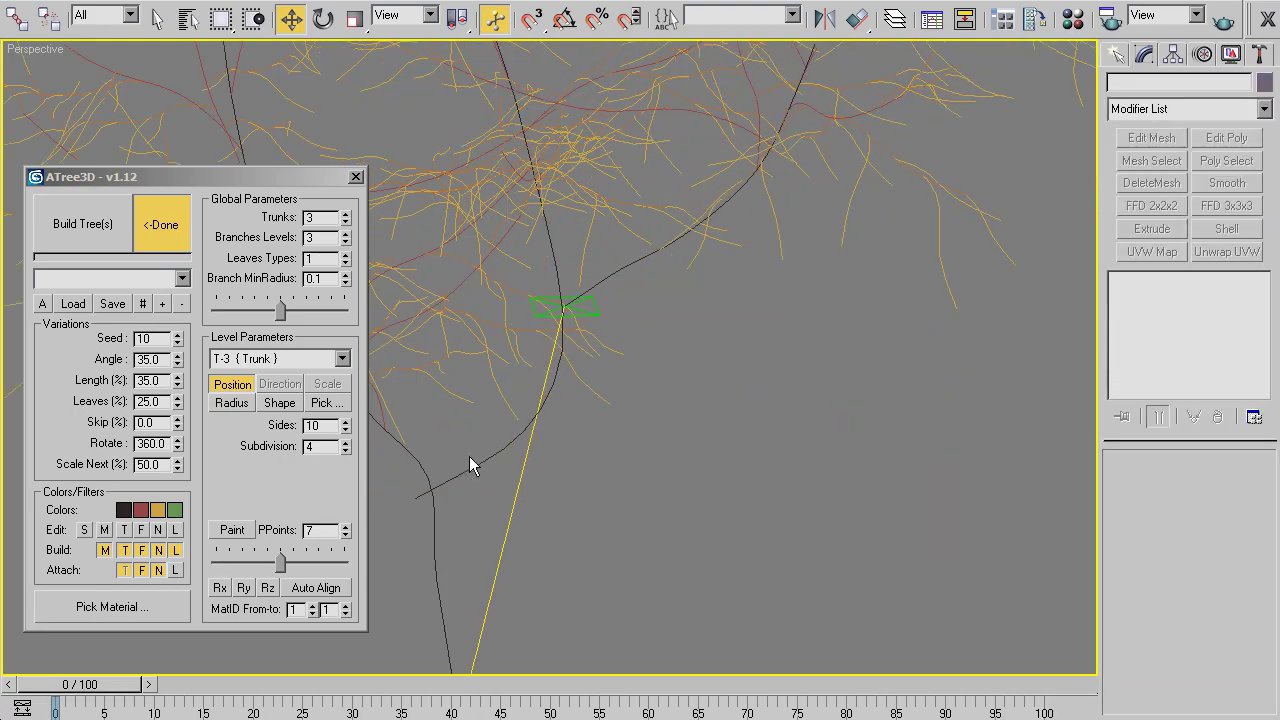
Readjust T-2's base, then build the second tree as solid geometry.
{"action": "left_click", "coordinate": [341, 360]}
{"action": "left_click", "coordinate": [315, 390]}
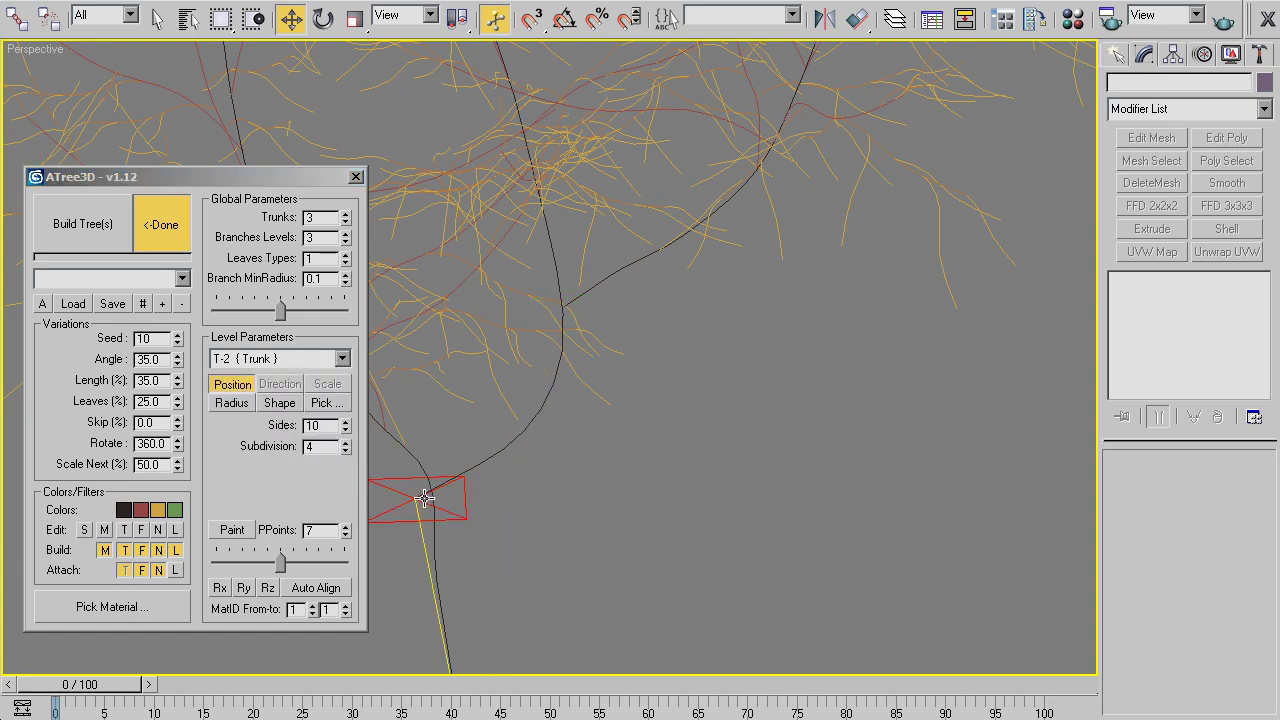
{"action": "left_click_drag", "start_coordinate": [439, 502], "coordinate": [430, 492]}
{"action": "mouse_move", "coordinate": [429, 491]}
{"action": "middle_mouse_down", "text": "alt"}
{"action": "mouse_move", "coordinate": [733, 440]}
{"action": "mouse_move", "coordinate": [797, 414]}
{"action": "mouse_move", "coordinate": [837, 420]}
{"action": "middle_mouse_up", "text": "alt"}
{"action": "scroll", "coordinate": [733, 440], "scroll_direction": "down", "scroll_amount": 3}
{"action": "scroll", "coordinate": [1072, 498], "scroll_direction": "up", "scroll_amount": 4}
{"action": "middle_click_drag", "start_coordinate": [1072, 498], "coordinate": [923, 459]}
{"action": "scroll", "coordinate": [923, 459], "scroll_direction": "down", "scroll_amount": 2}
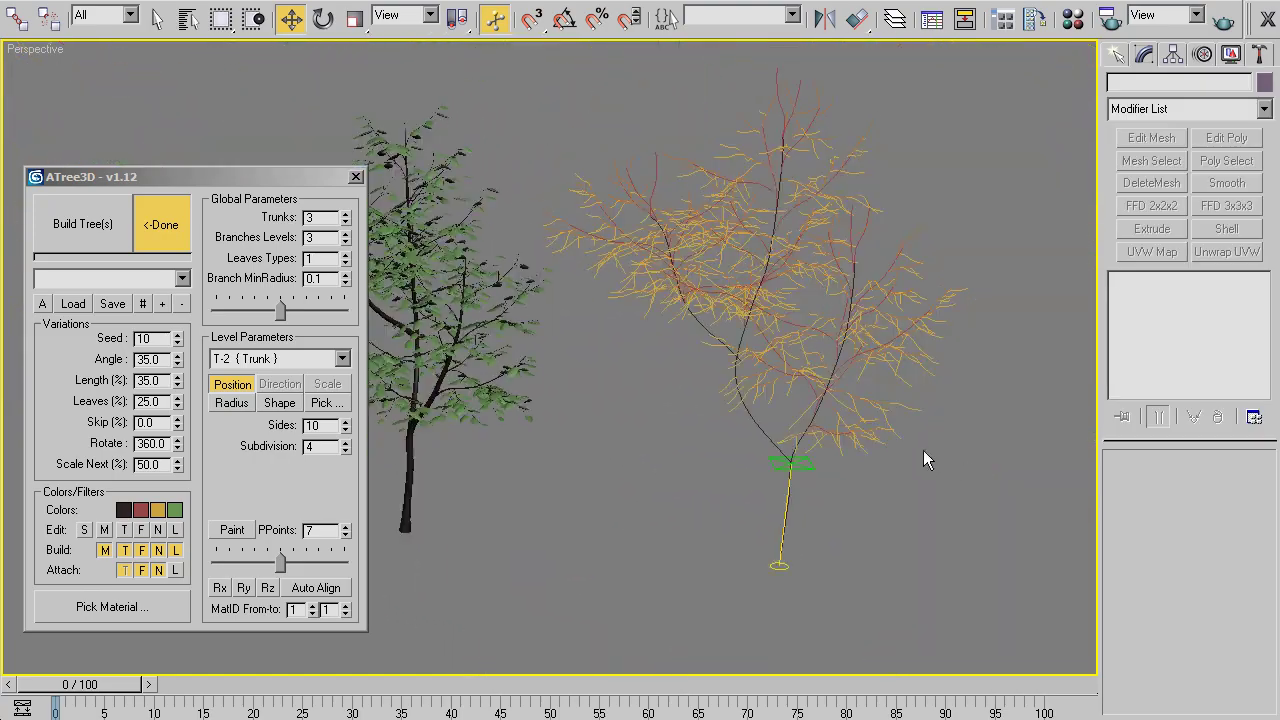
{"action": "left_click", "coordinate": [106, 230]}
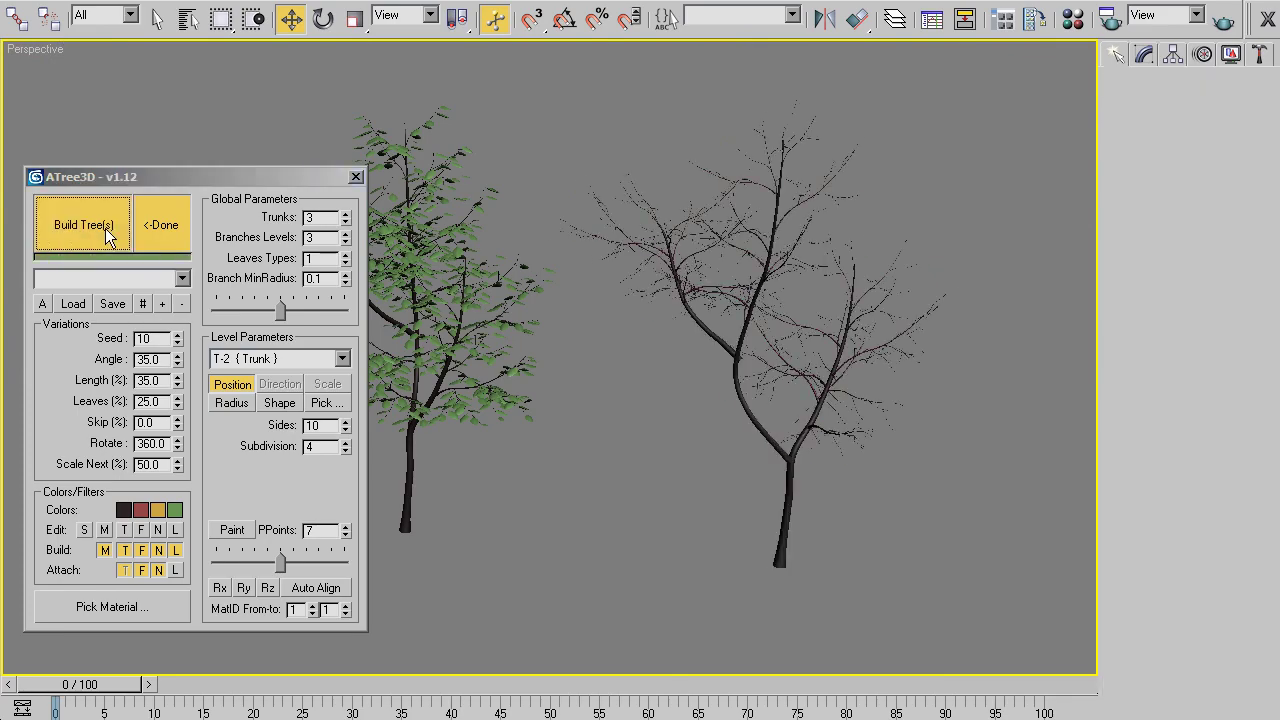